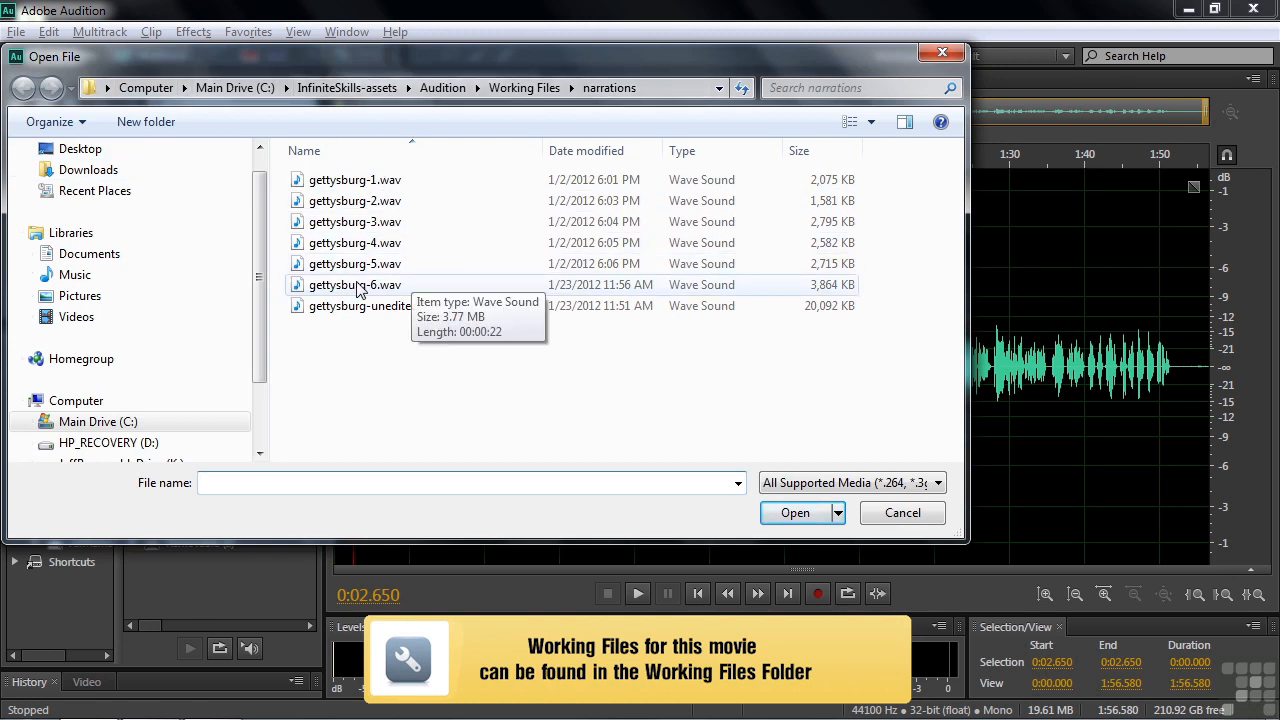
# Dismiss the file-opening dialog without opening any of the narration files.
pyautogui.moveTo(362, 308)
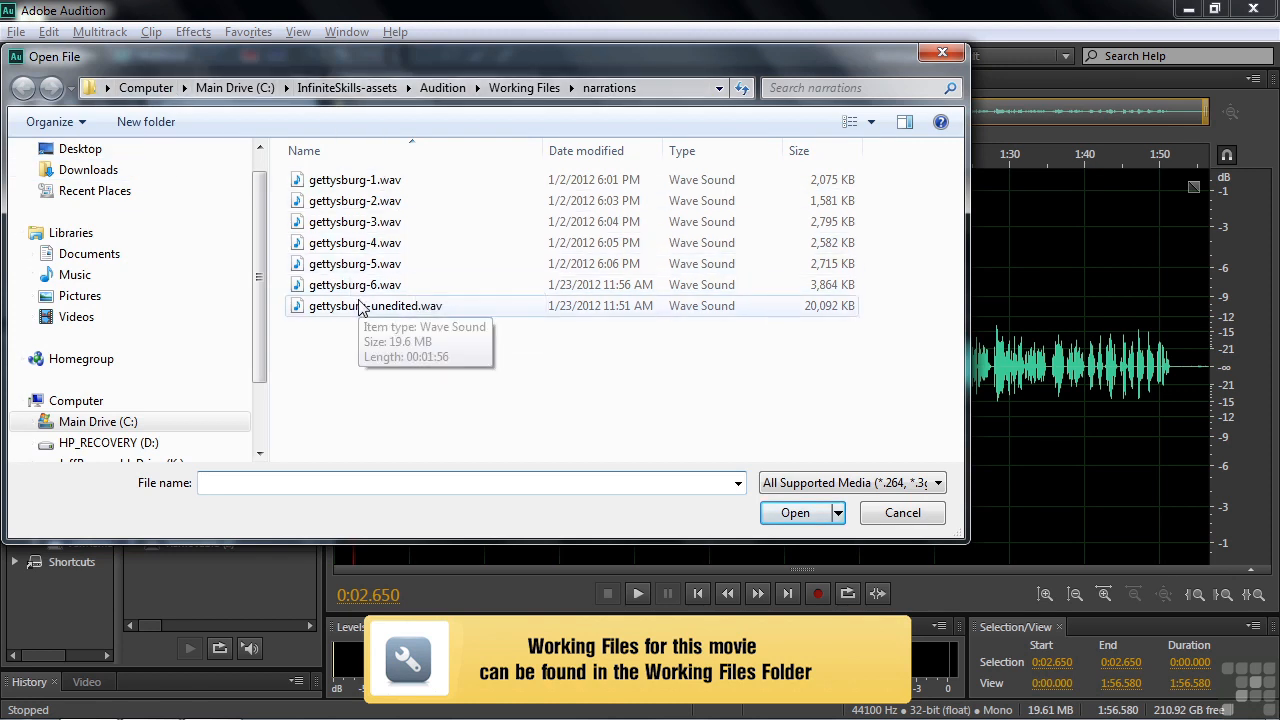
pyautogui.click(897, 516)
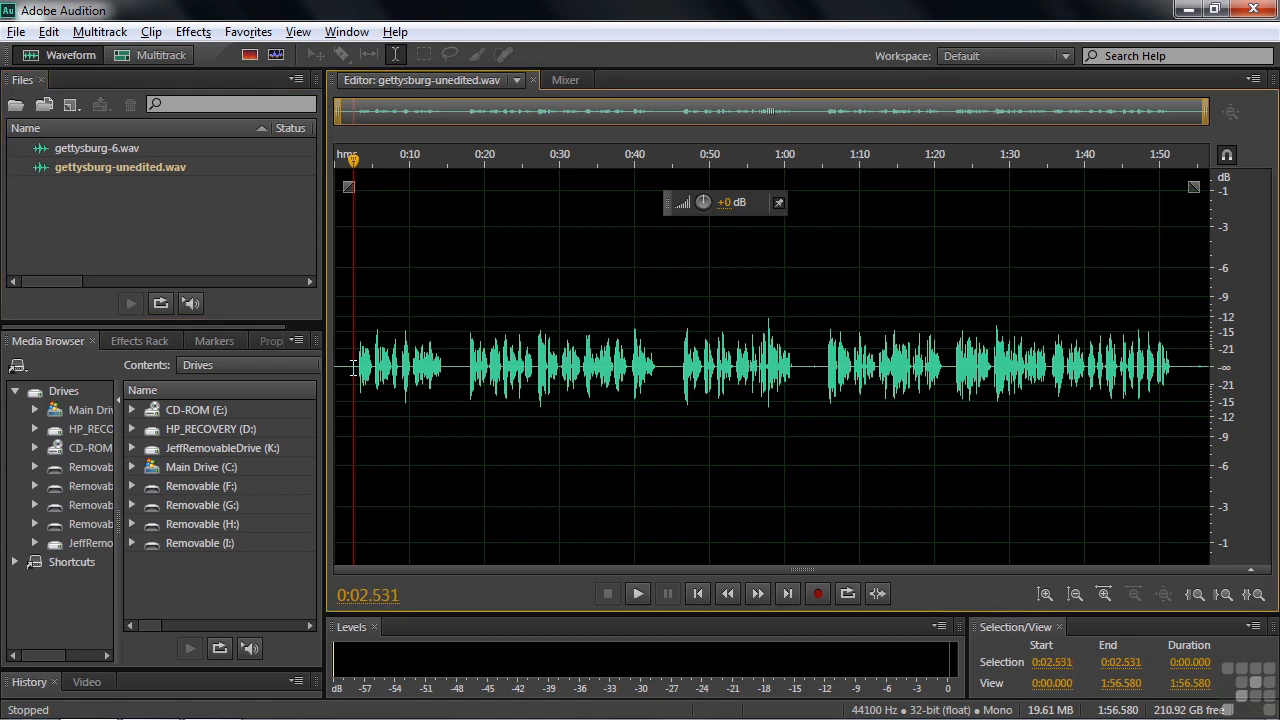
# Delete the silent lead-in of gettysburg-unedited.wav from 0:00.000 to 0:02.531.
pyautogui.moveTo(353, 368); pyautogui.dragTo(334, 368)
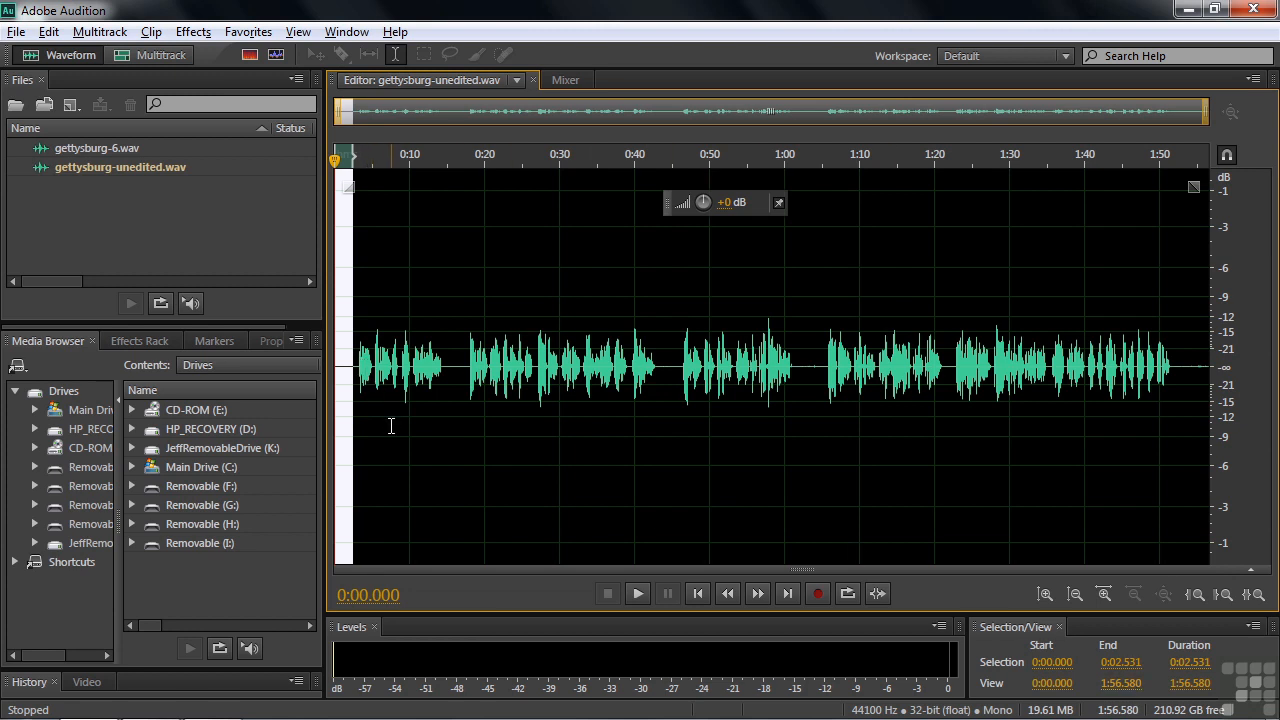
pyautogui.press('Delete')
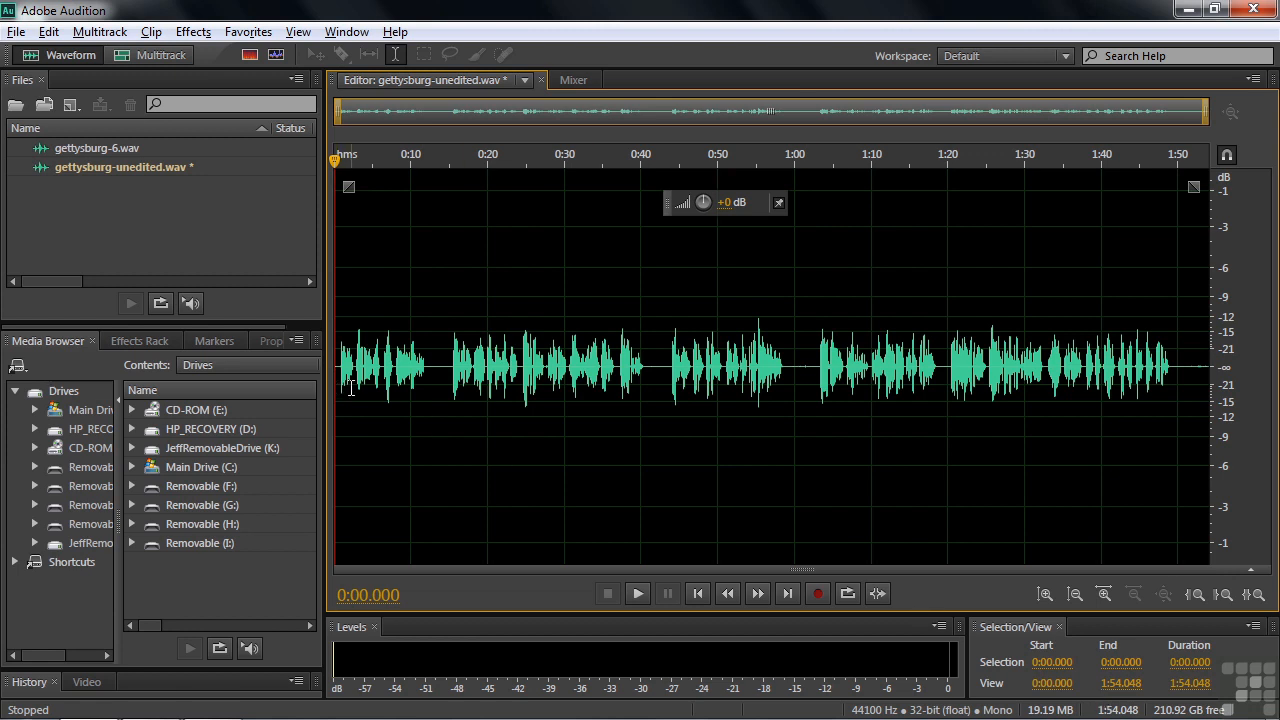
pyautogui.hotkey('ctrl', 'z')
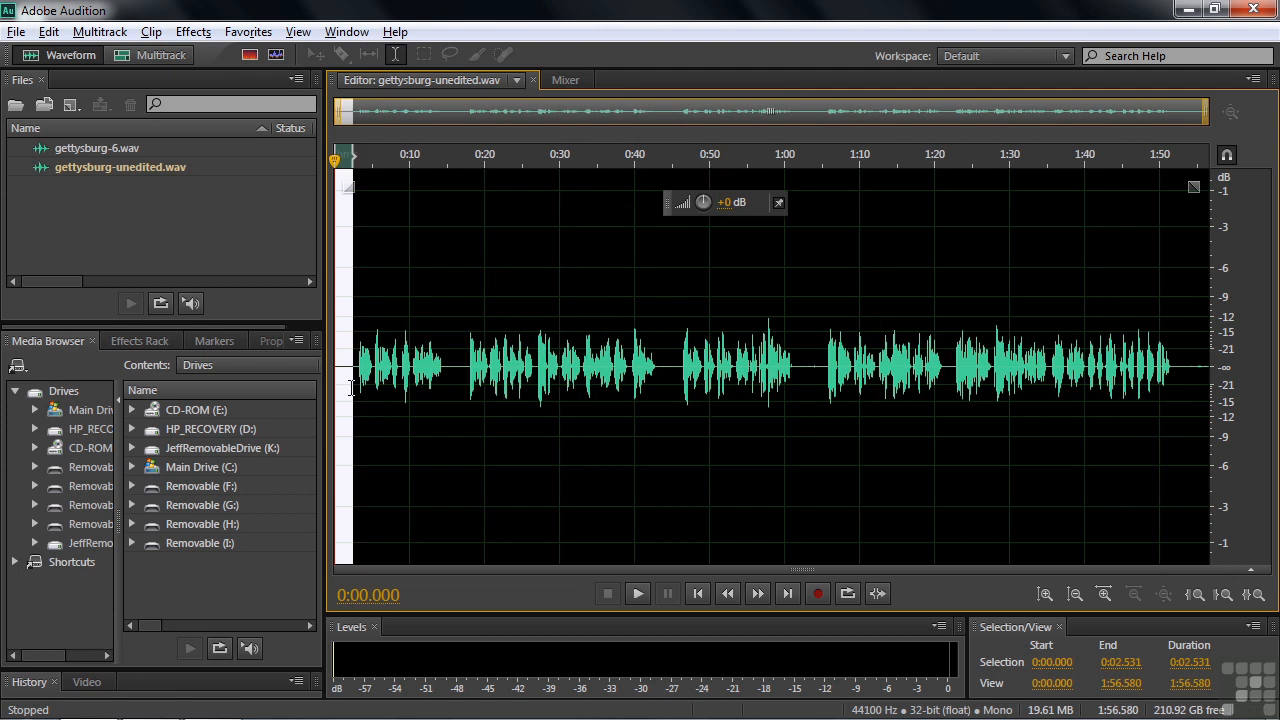
pyautogui.click(48, 31)
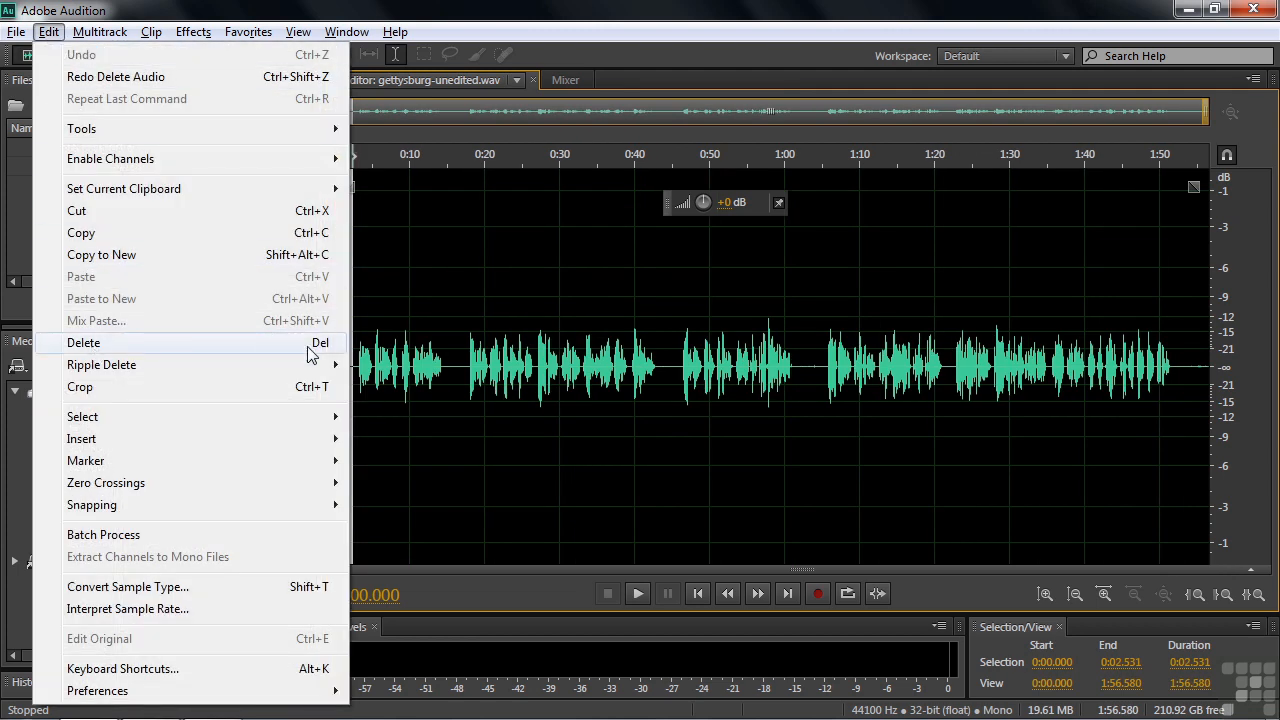
pyautogui.click(92, 343)
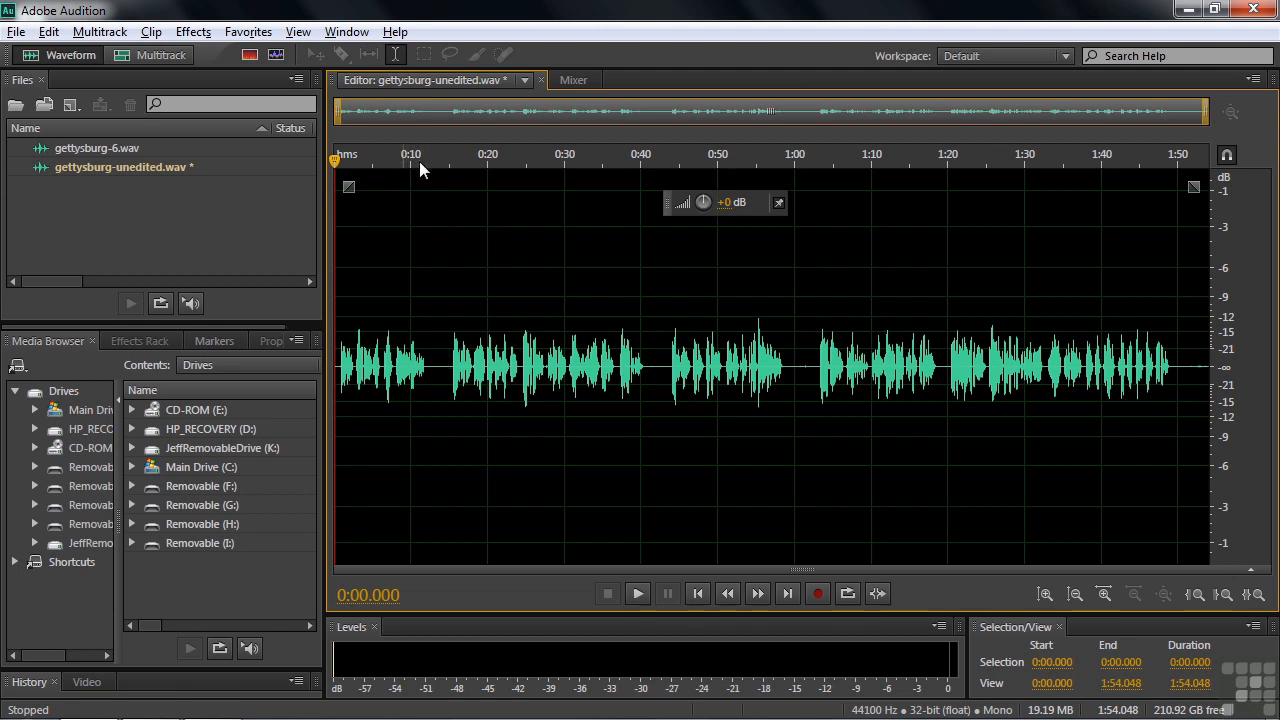
# Play the narration leading into the first long pause and add markers within the pause at 0:12.947 and 0:15.551.
pyautogui.moveTo(396, 157); pyautogui.dragTo(490, 195)
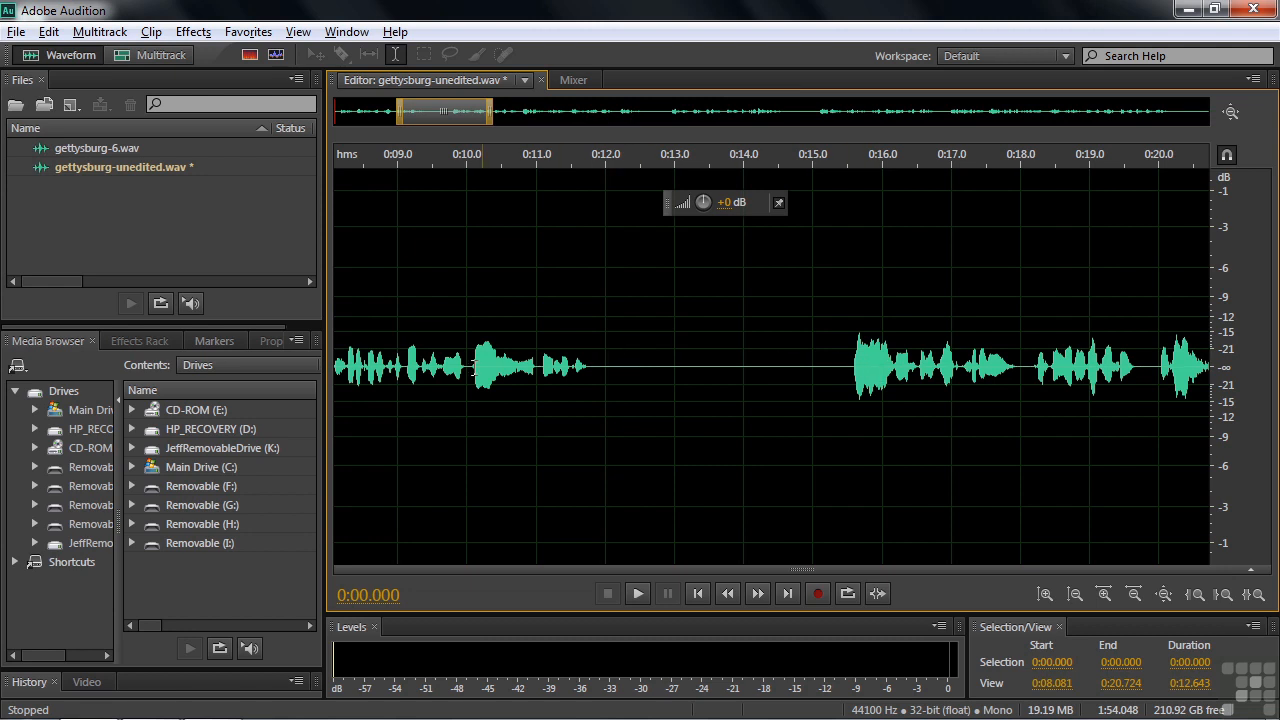
pyautogui.click(420, 365)
pyautogui.press('space')
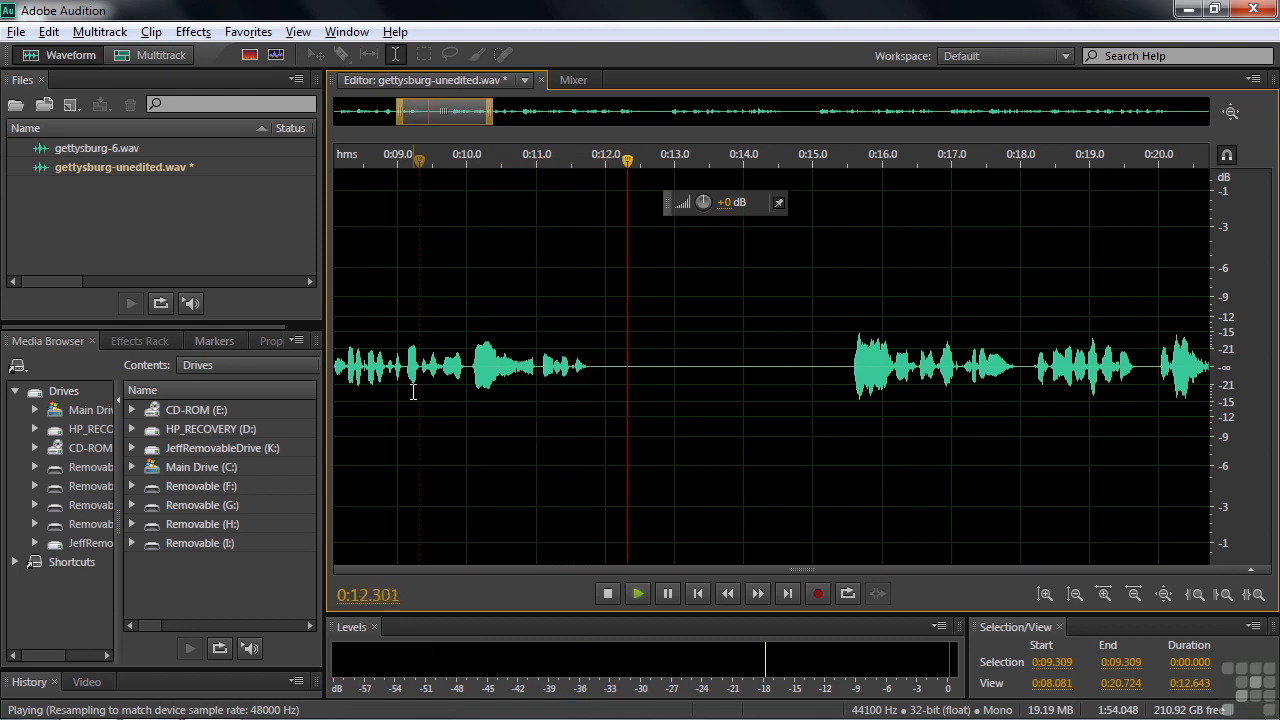
pyautogui.press('space')
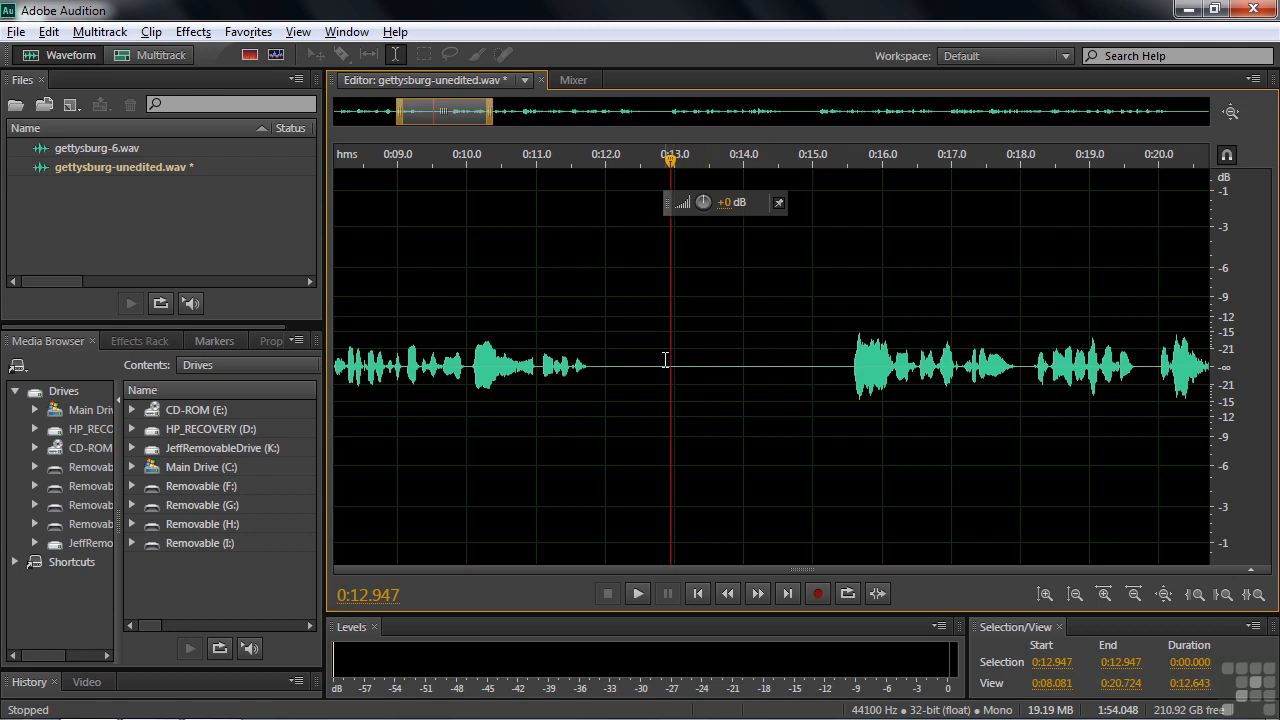
pyautogui.press('m')
pyautogui.moveTo(671, 164); pyautogui.dragTo(850, 172)
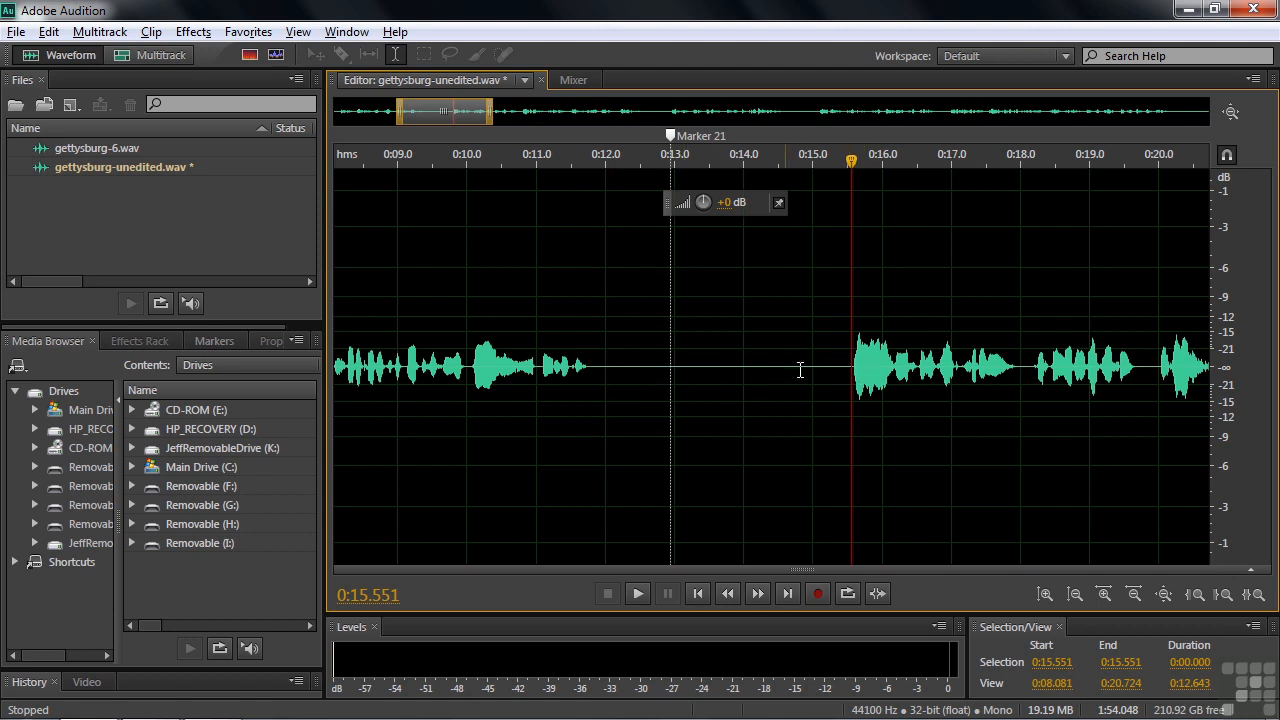
pyautogui.press('m')
# Try deleting the silence between the 0:12.947 and 0:15.551 markers, auditioning the cut from 0:10.000.
pyautogui.click(672, 312)
pyautogui.moveTo(672, 312); pyautogui.dragTo(848, 316)
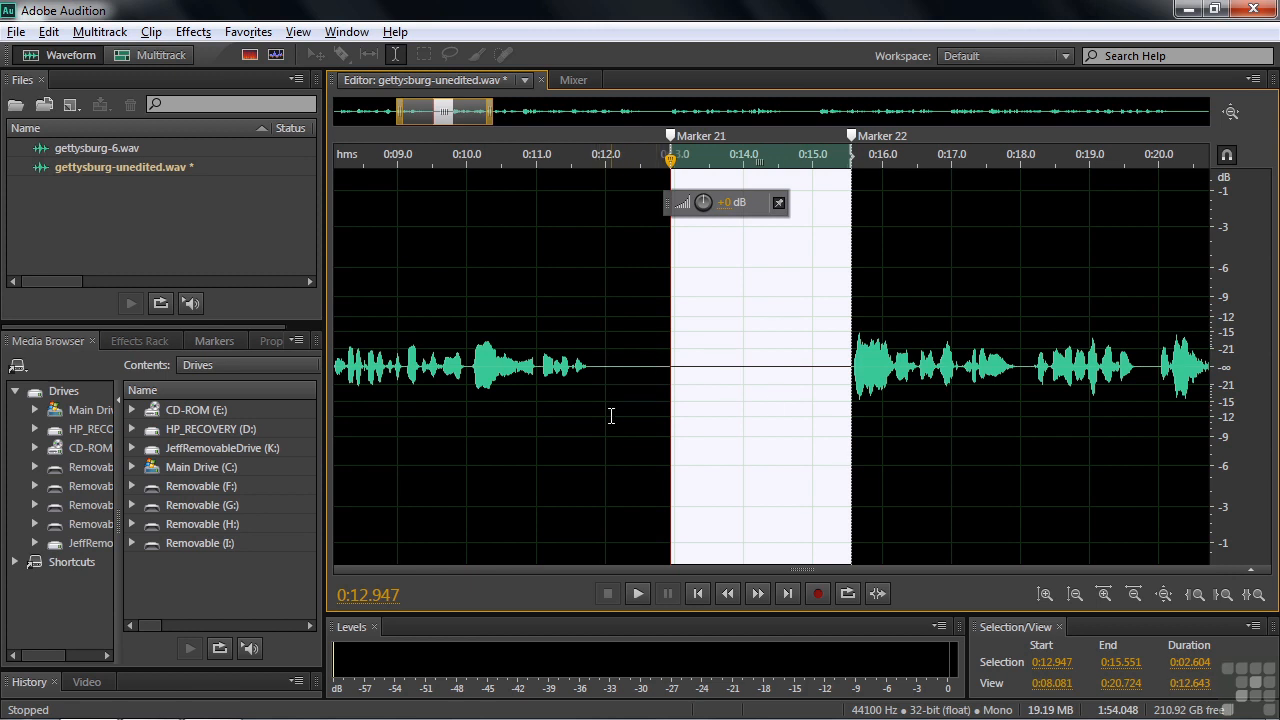
pyautogui.press('Delete')
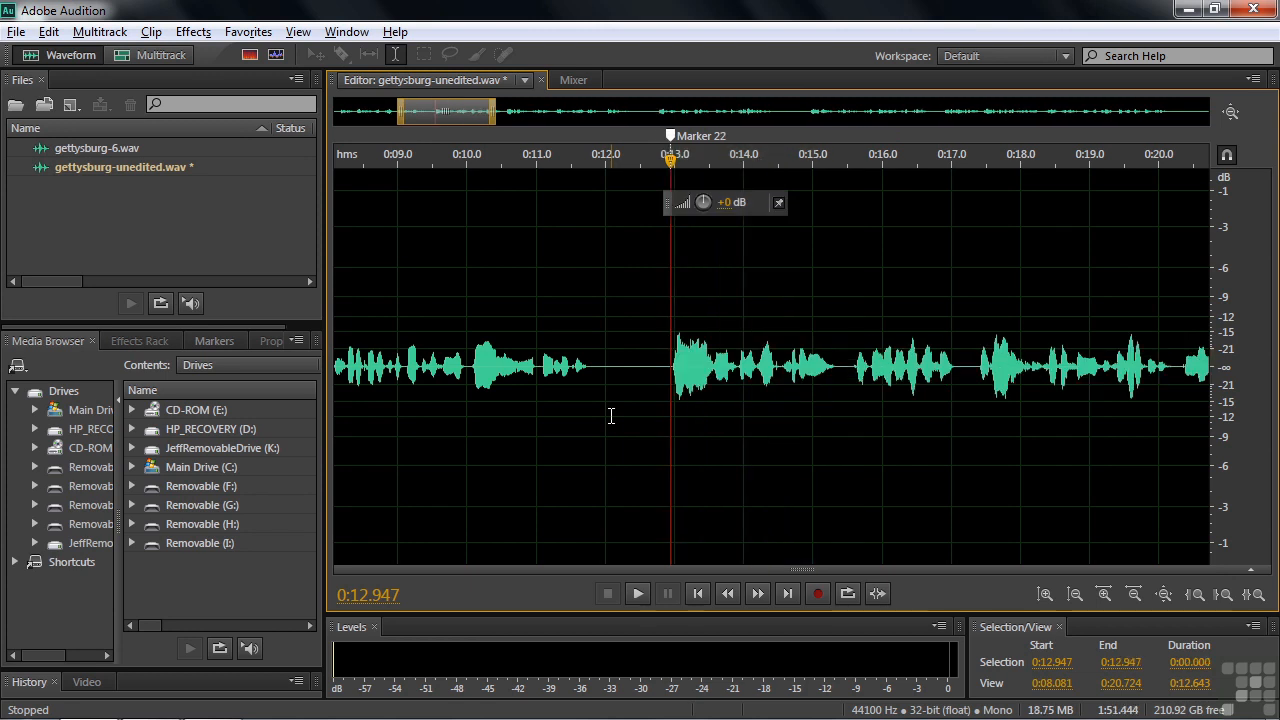
pyautogui.click(466, 368)
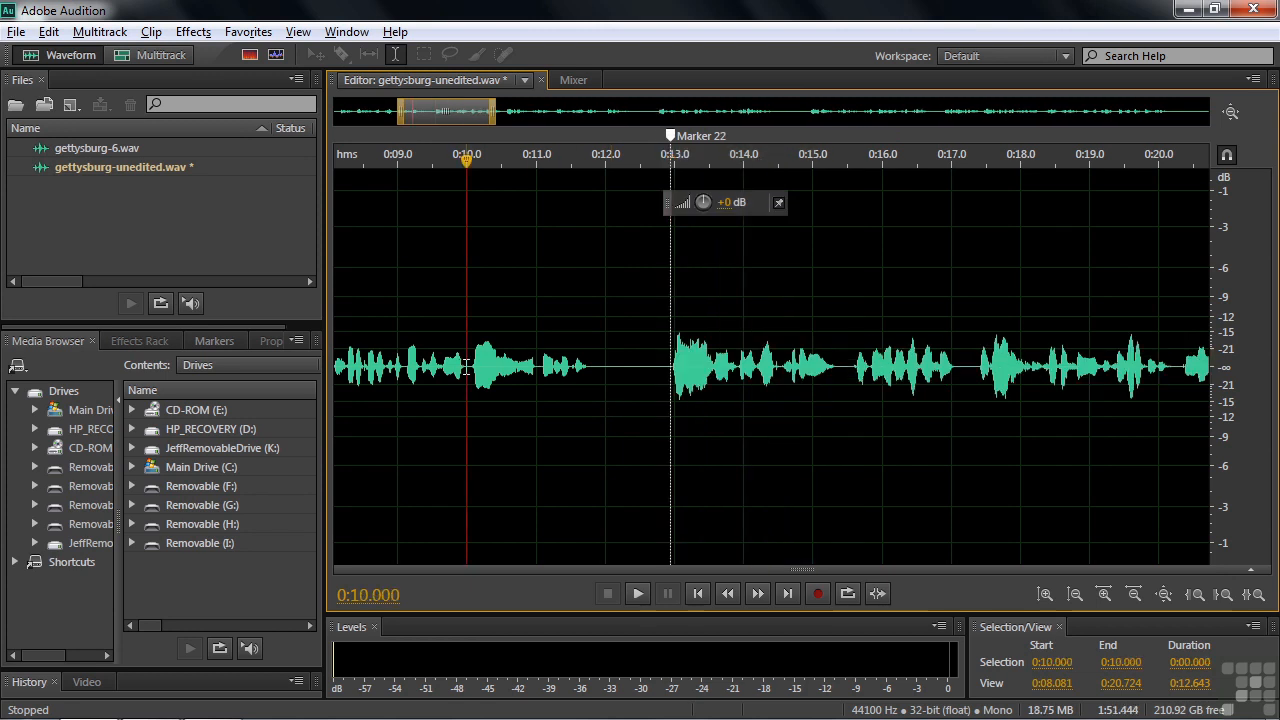
pyautogui.press('space')
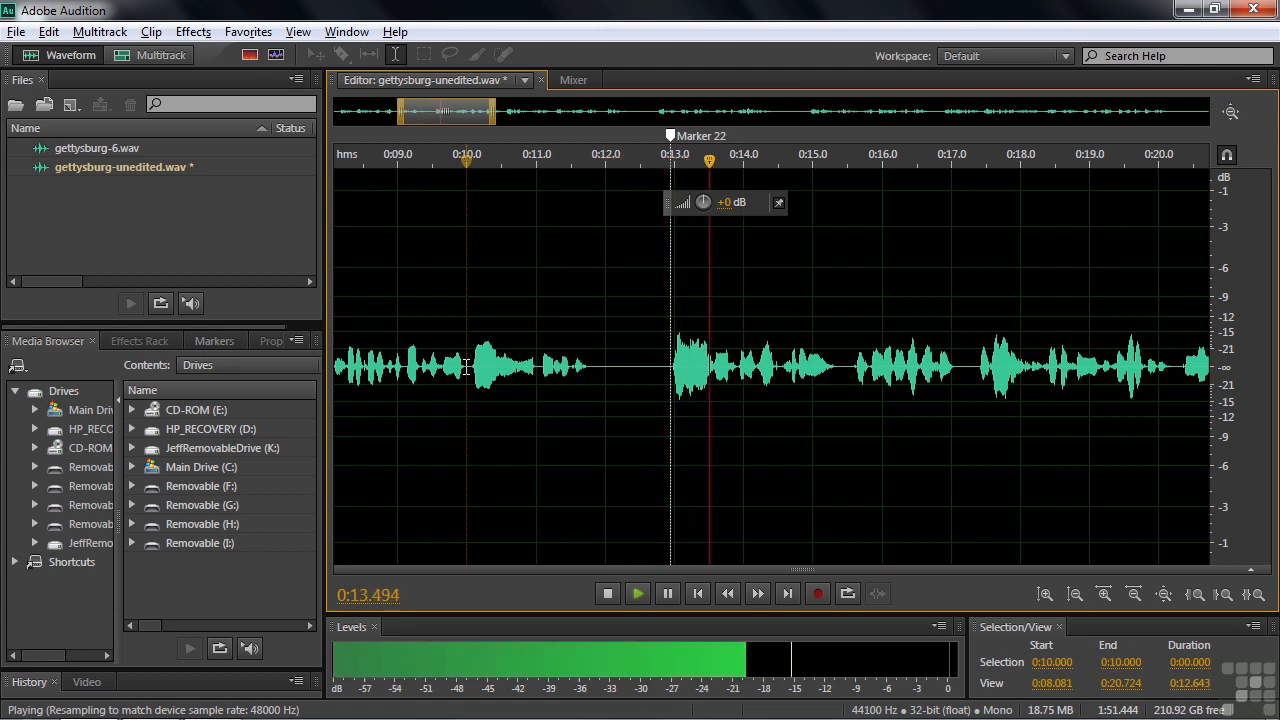
pyautogui.press('space')
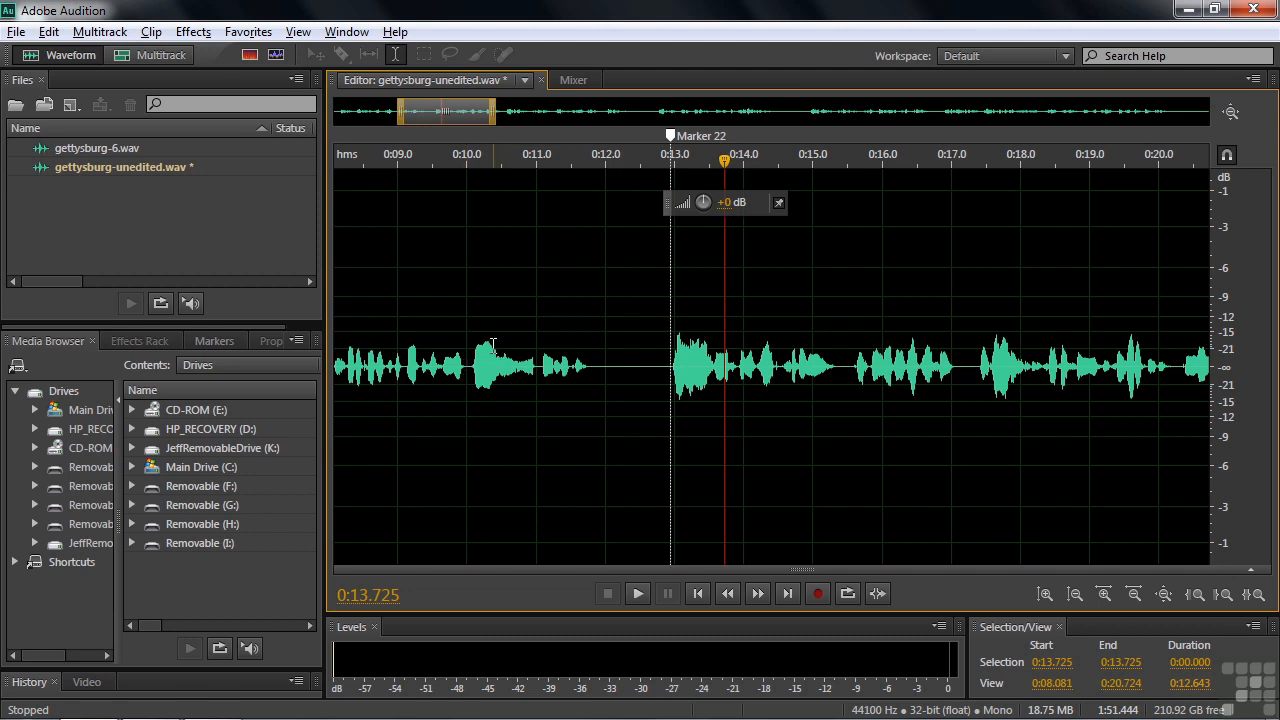
pyautogui.hotkey('ctrl', 'z')
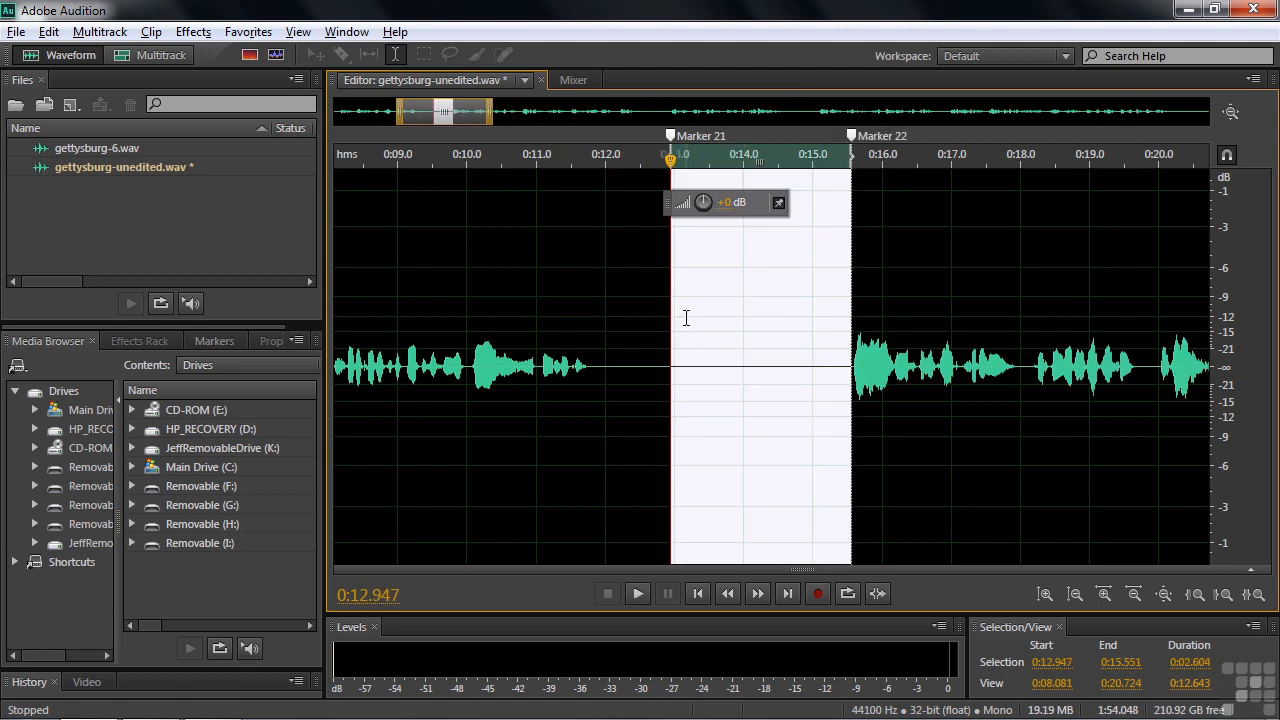
# Delete the silence from 0:13.181 to 0:15.551 and audition the shortened pause from 0:10.000.
pyautogui.moveTo(672, 324); pyautogui.dragTo(687, 324)
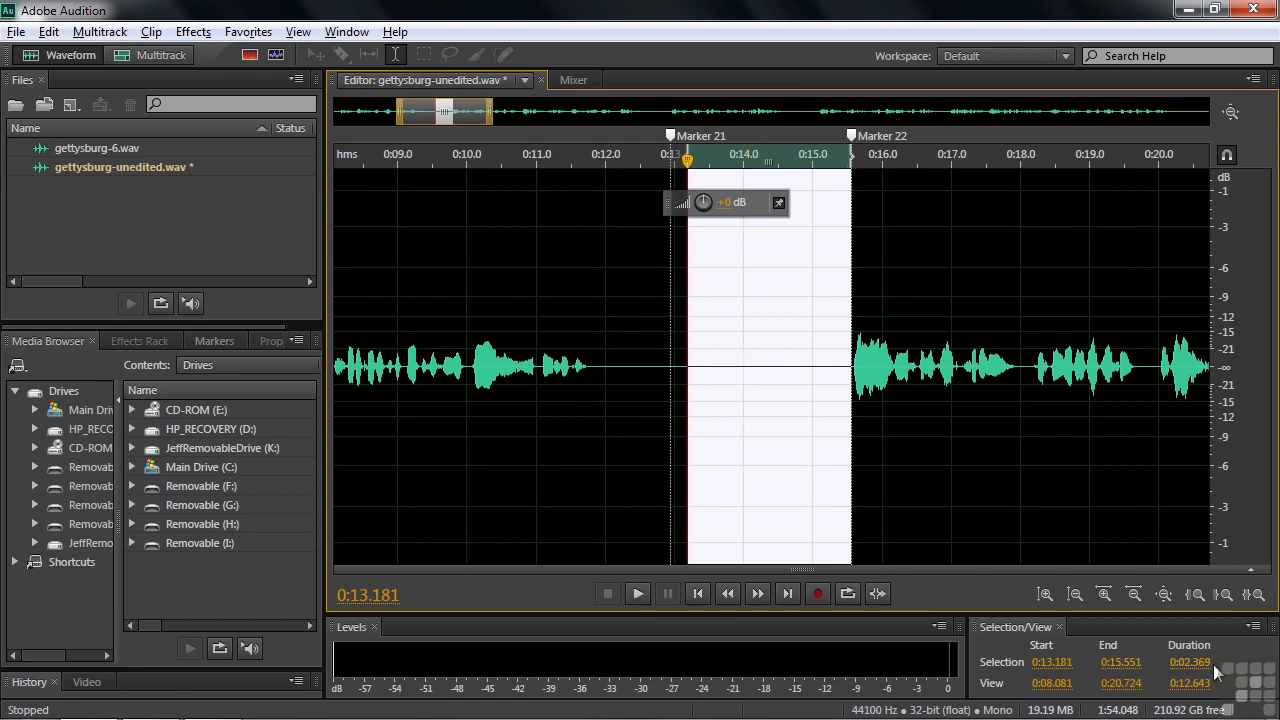
pyautogui.press('Delete')
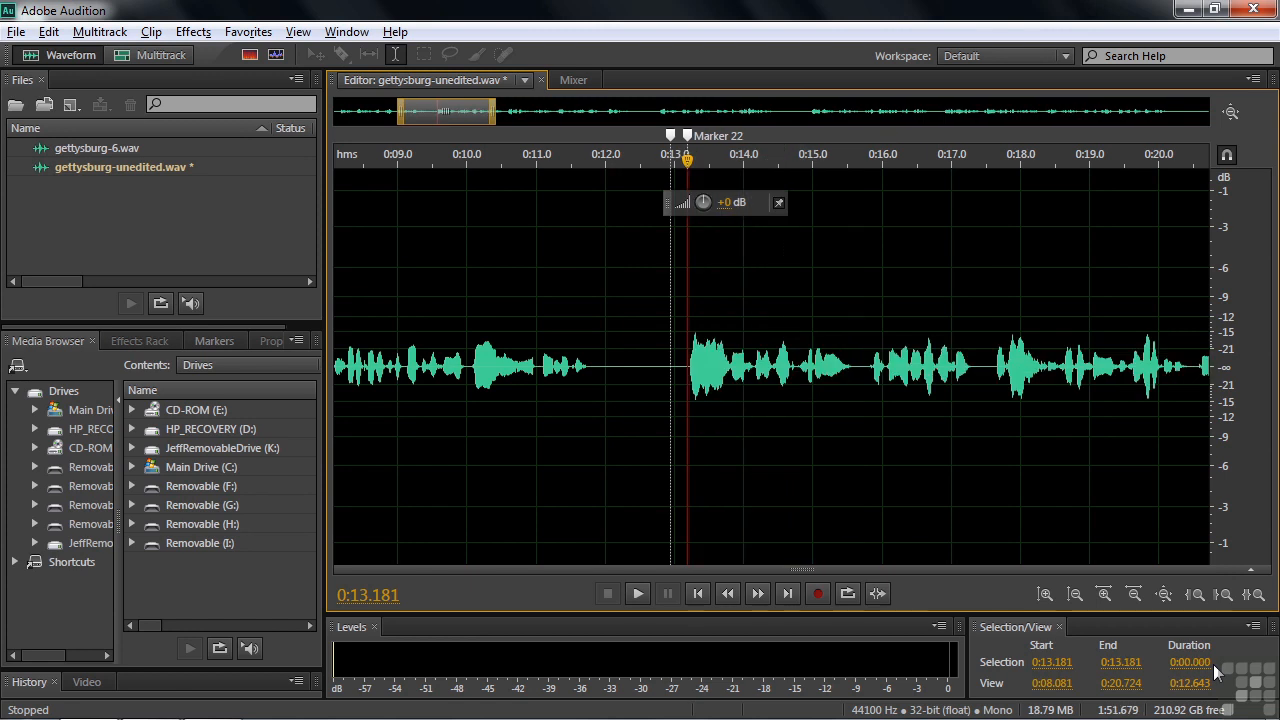
pyautogui.click(470, 365)
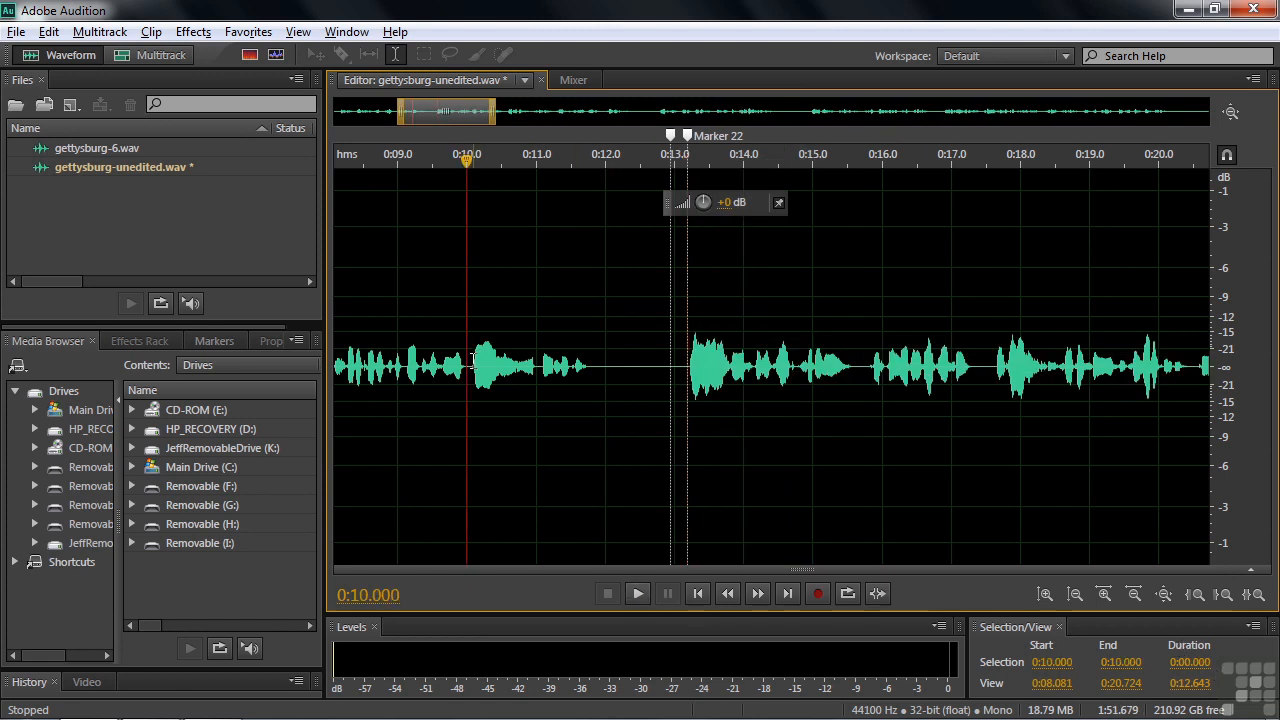
pyautogui.press('space')
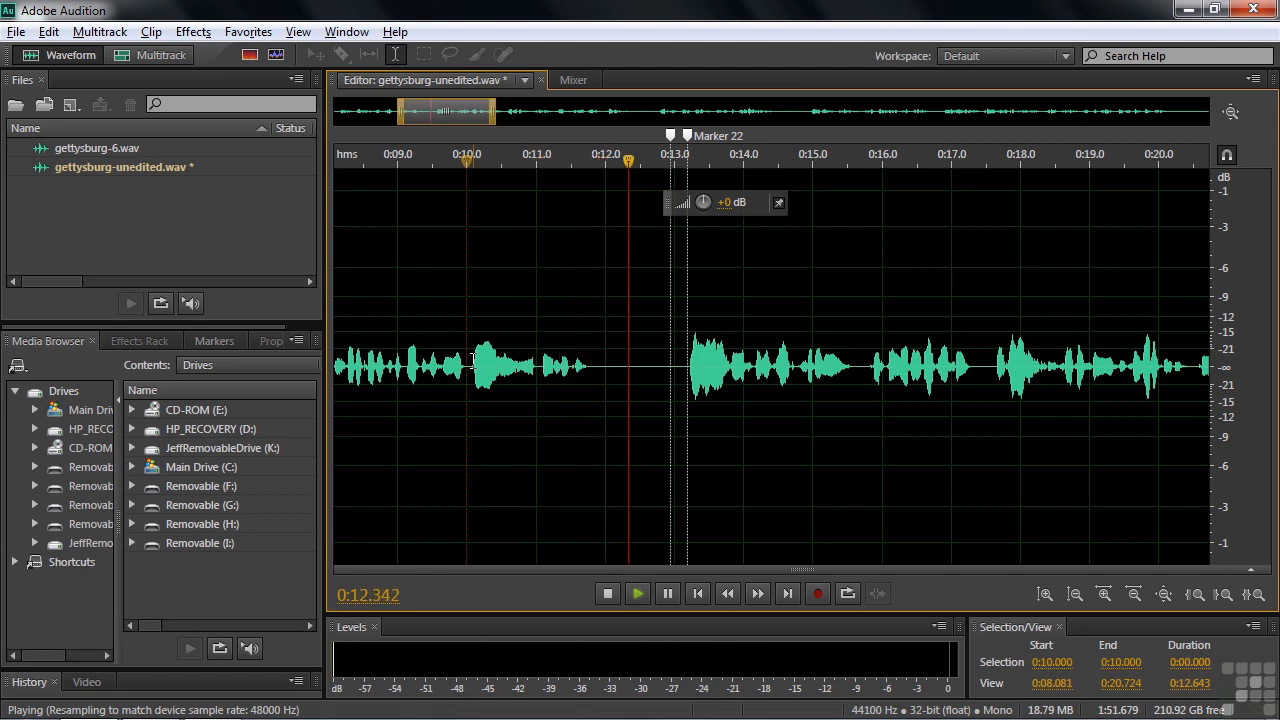
pyautogui.press('space')
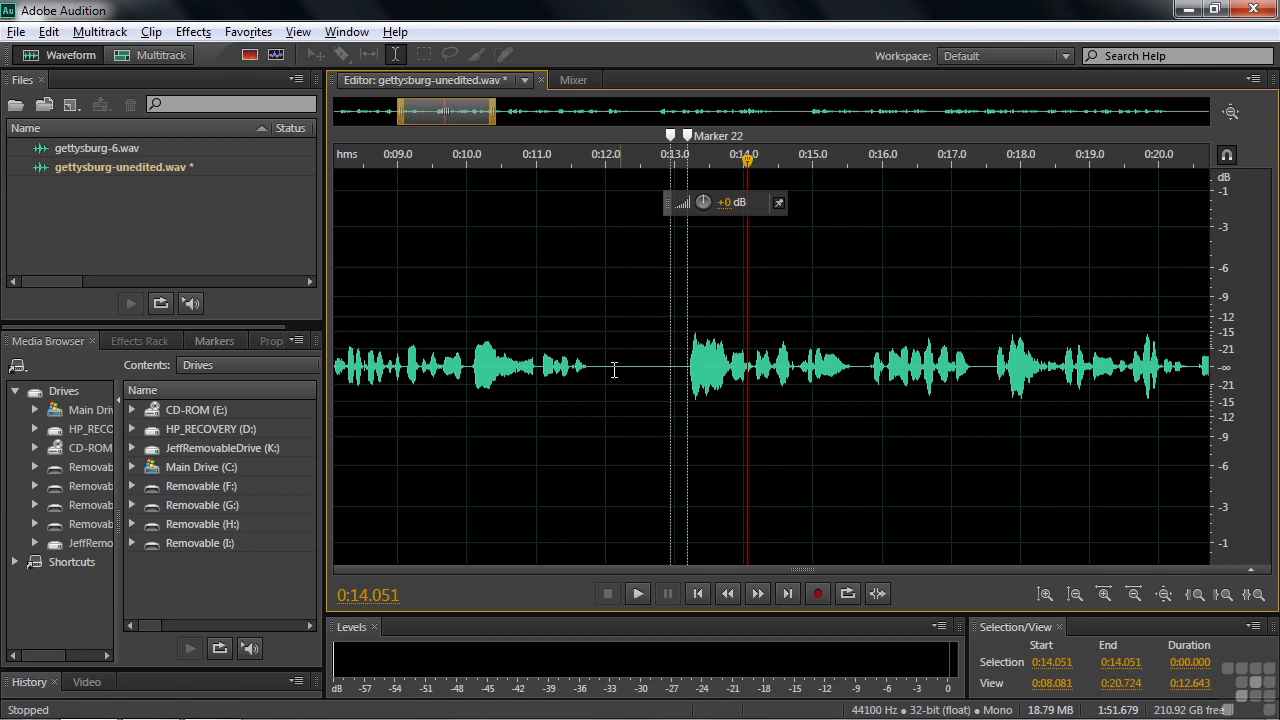
# Select the shortened pause from 0:11.736 to 0:13.181 and shift that selection to the next long pause, starting at 0:38.012.
pyautogui.moveTo(588, 368); pyautogui.dragTo(682, 377)
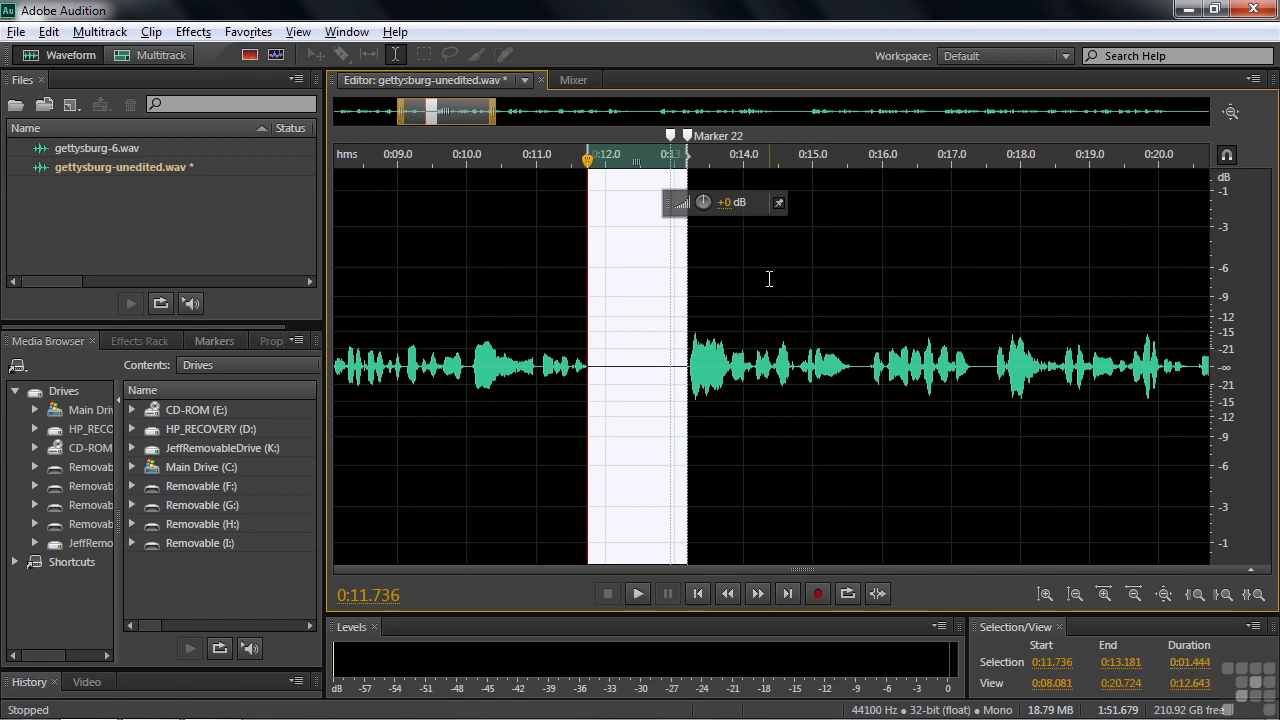
pyautogui.press('\\')
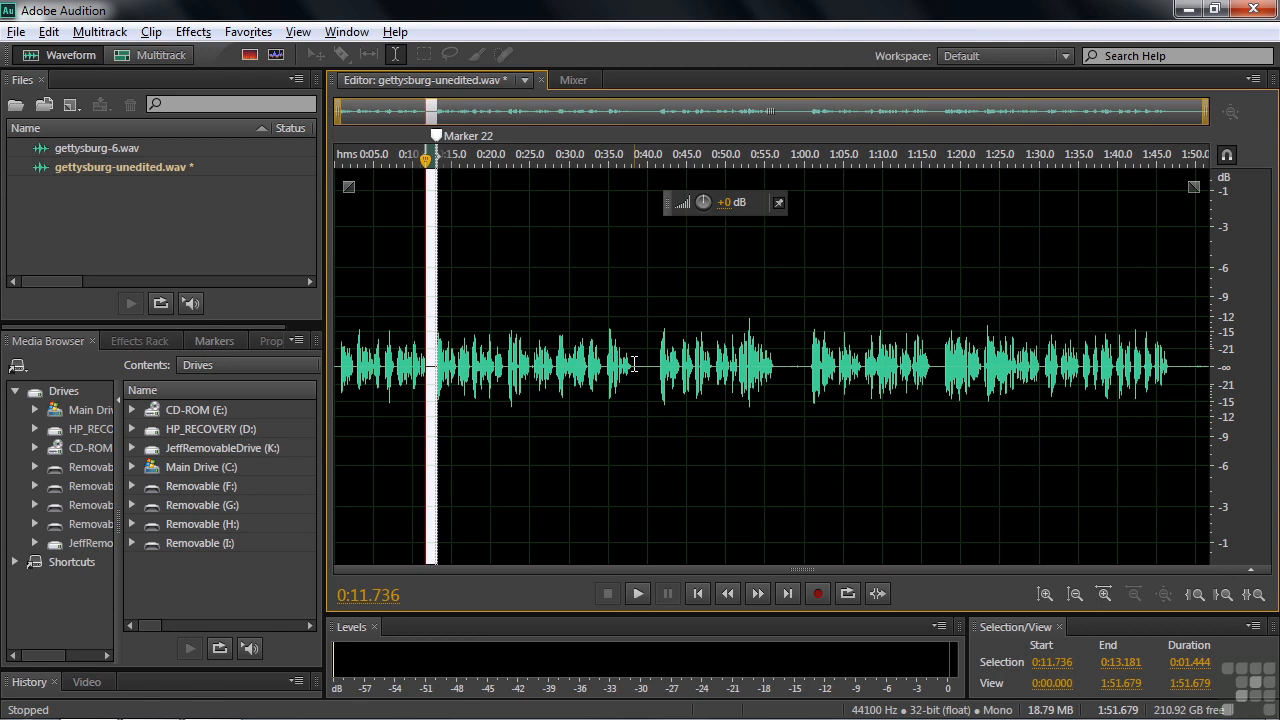
pyautogui.press('=')
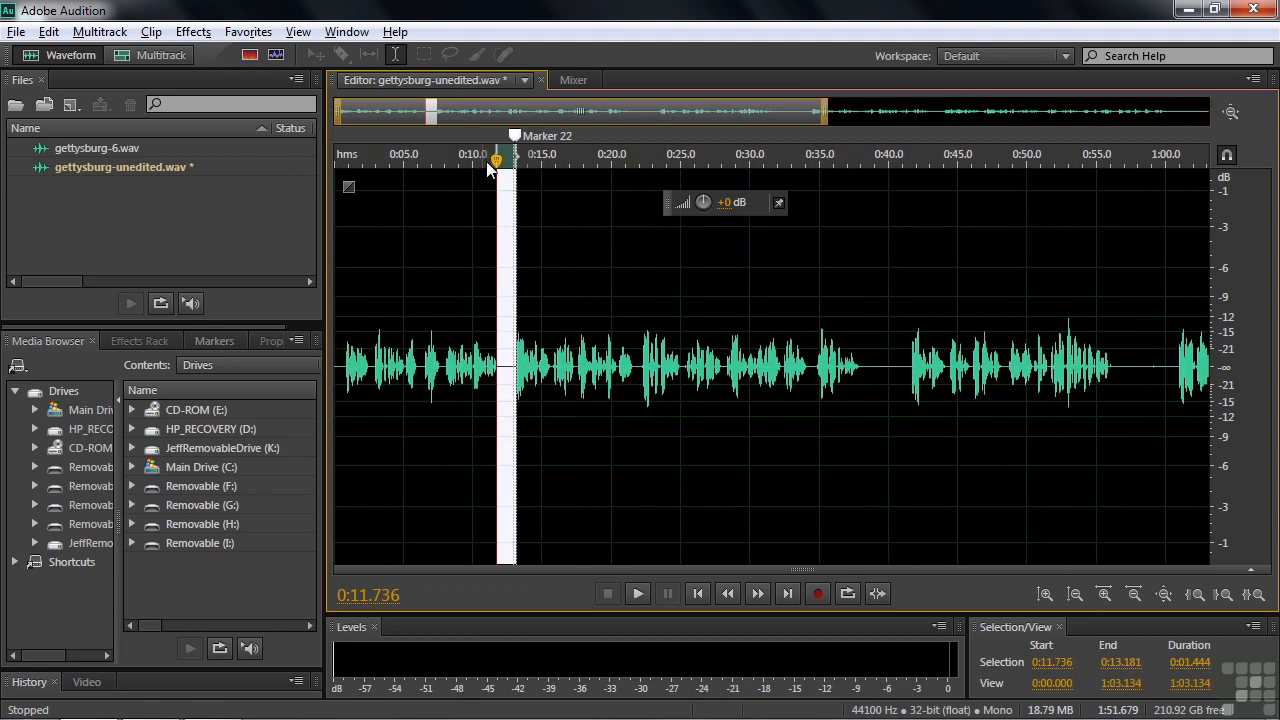
pyautogui.press('=')
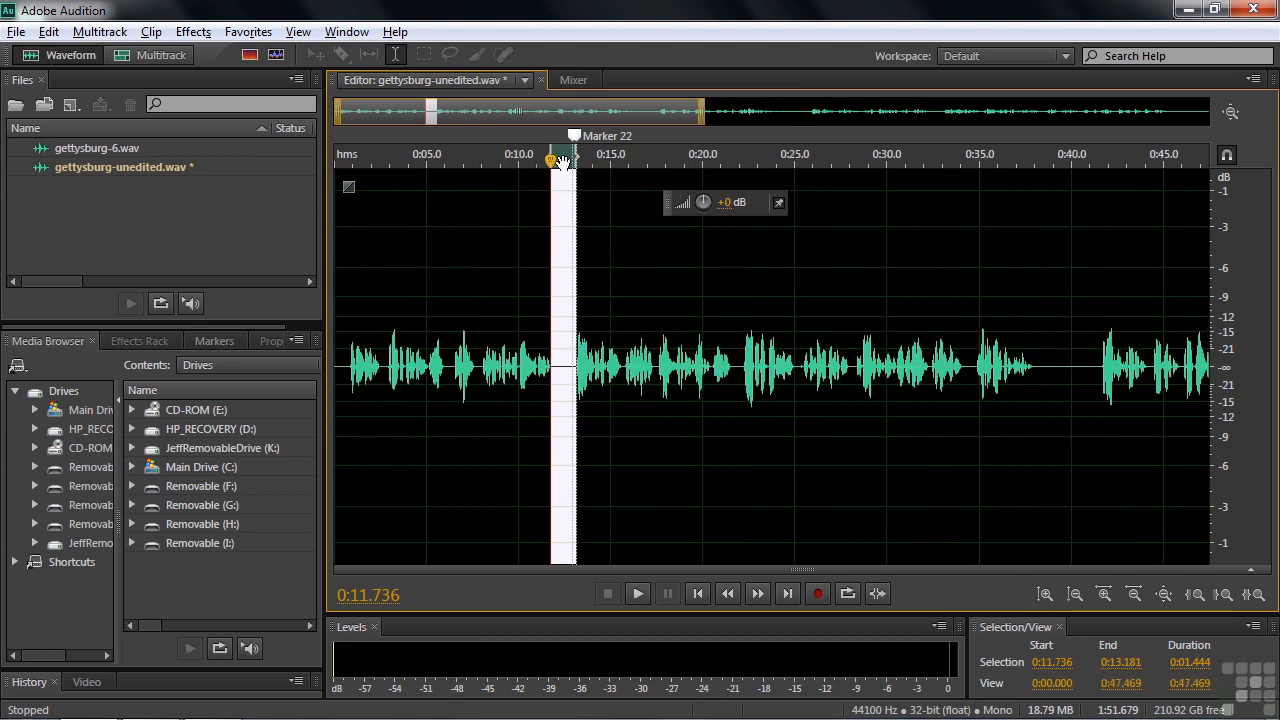
pyautogui.moveTo(560, 162); pyautogui.dragTo(1046, 162)
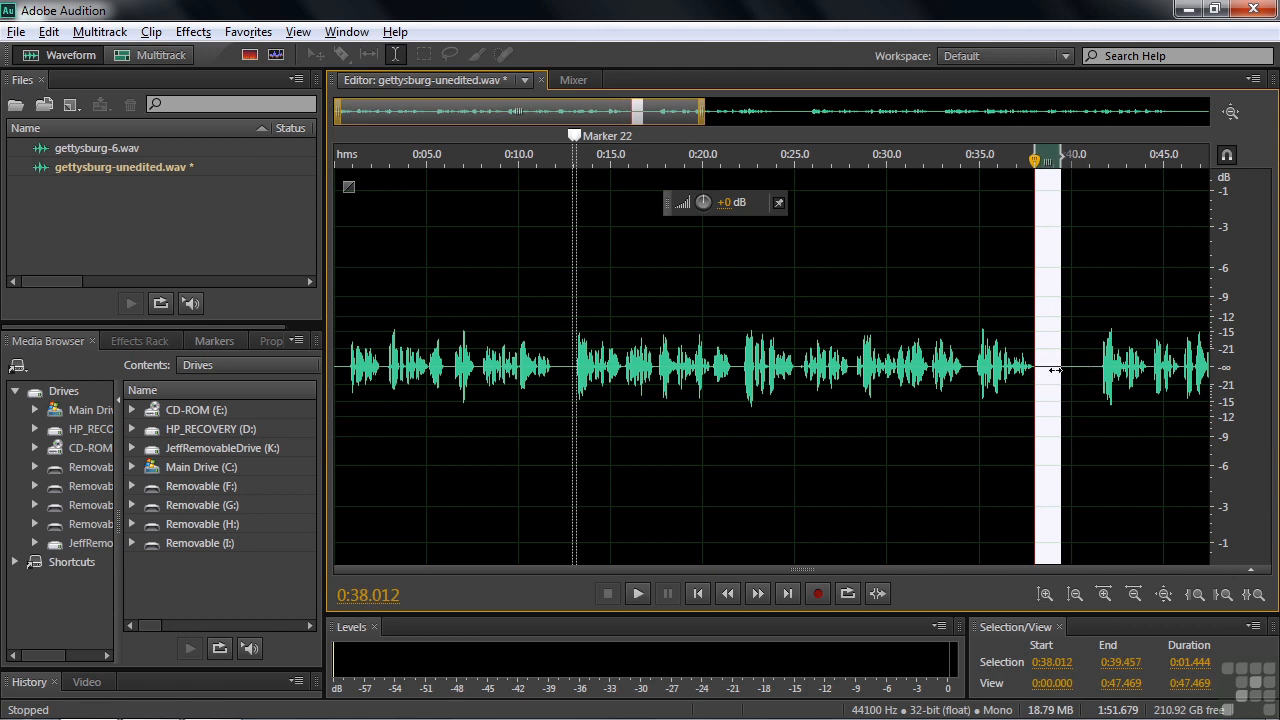
# Add a range marker over the selection from 0:38.012 to 0:39.457 and play the narration leading into it from 0:36.056.
pyautogui.moveTo(996, 153); pyautogui.dragTo(1123, 182)
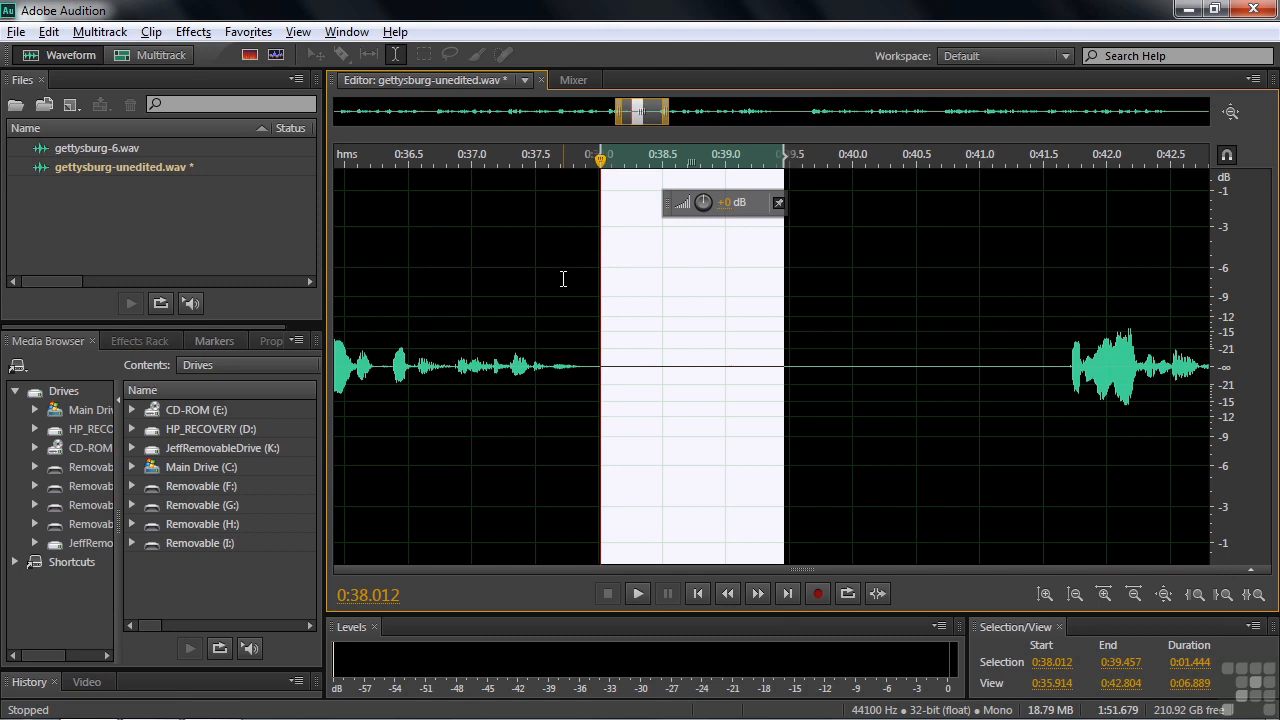
pyautogui.press('m')
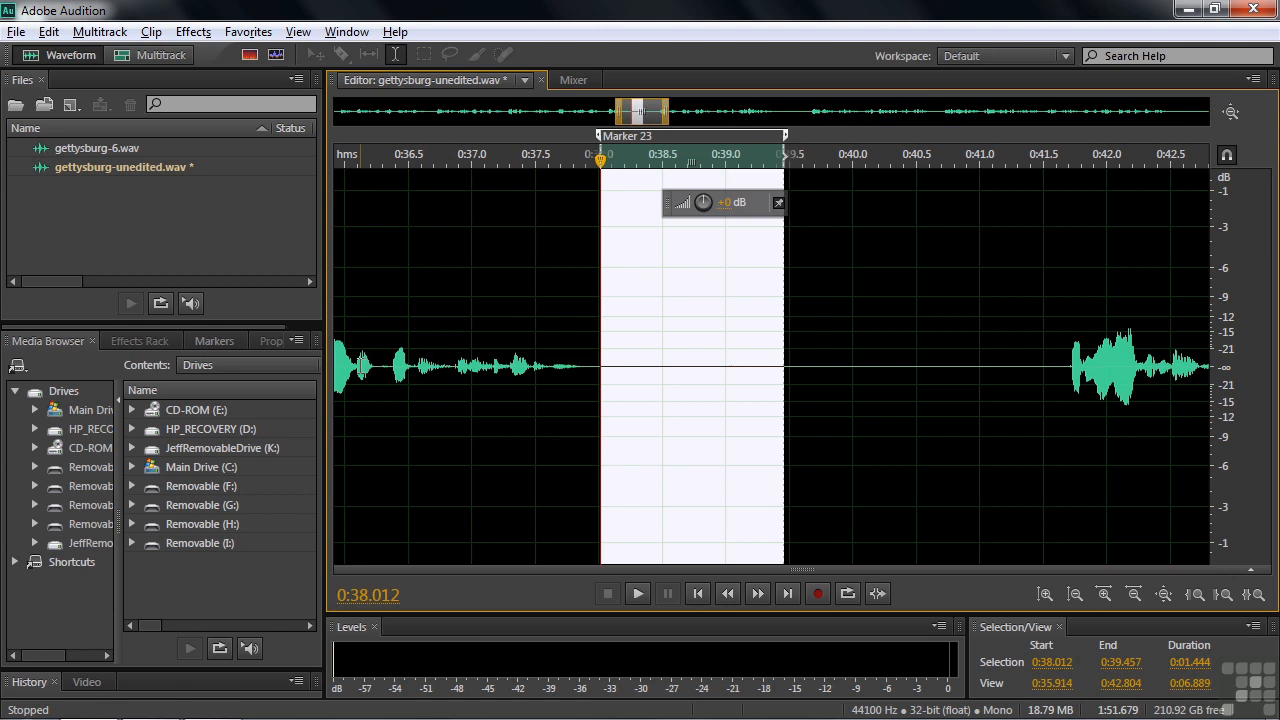
pyautogui.click(352, 365)
pyautogui.press('space')
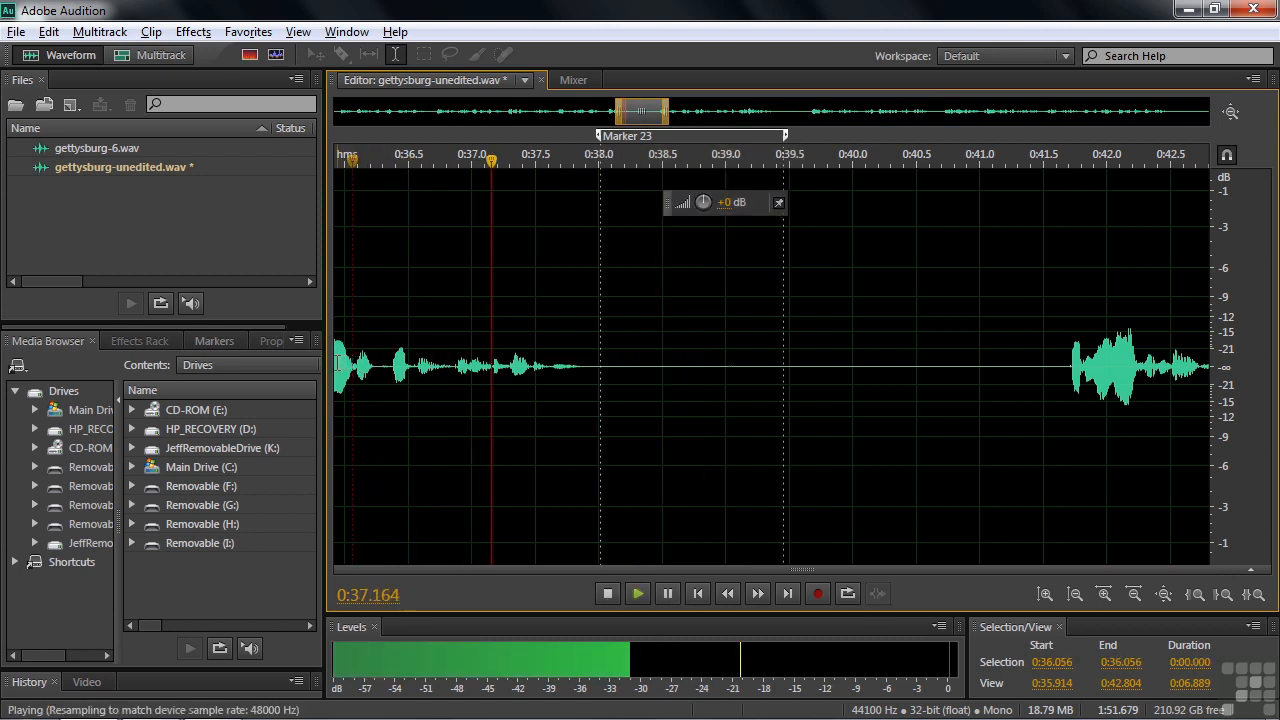
pyautogui.press('space')
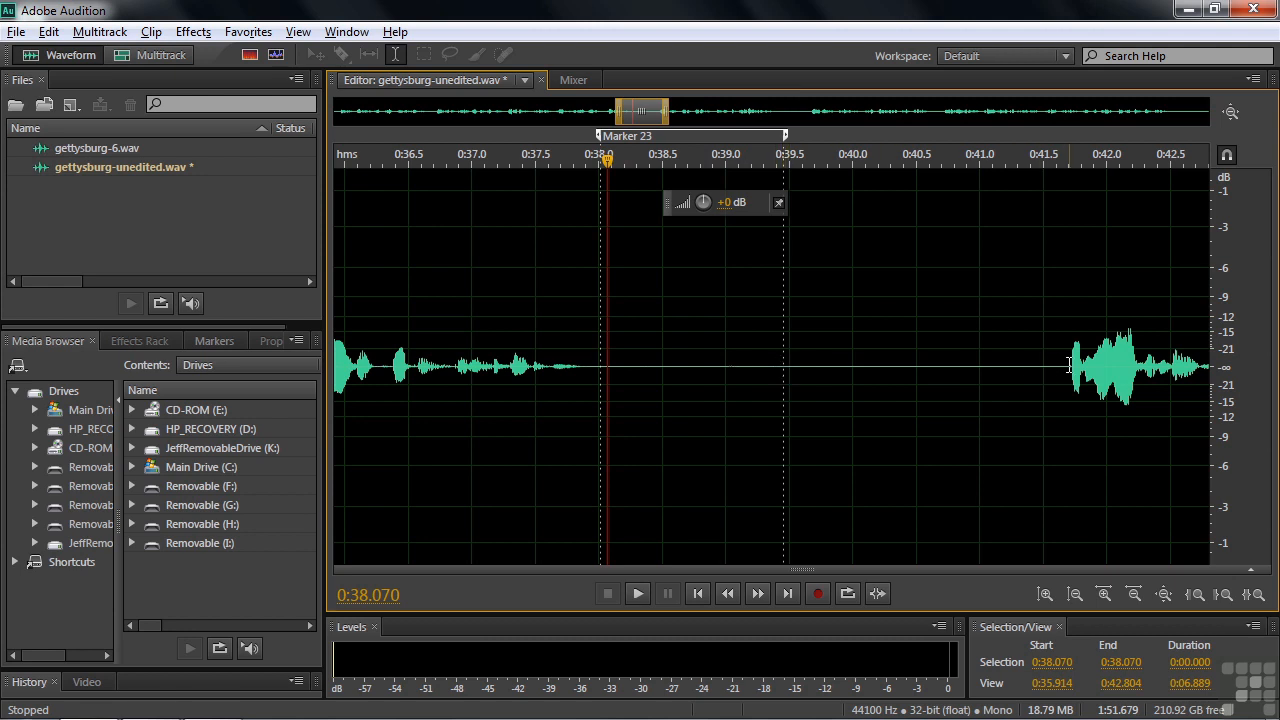
# Add a marker at 0:41.654 and delete the excess silence between the range marker's end at 0:39.457 and that point.
pyautogui.moveTo(1045, 159); pyautogui.dragTo(1063, 163)
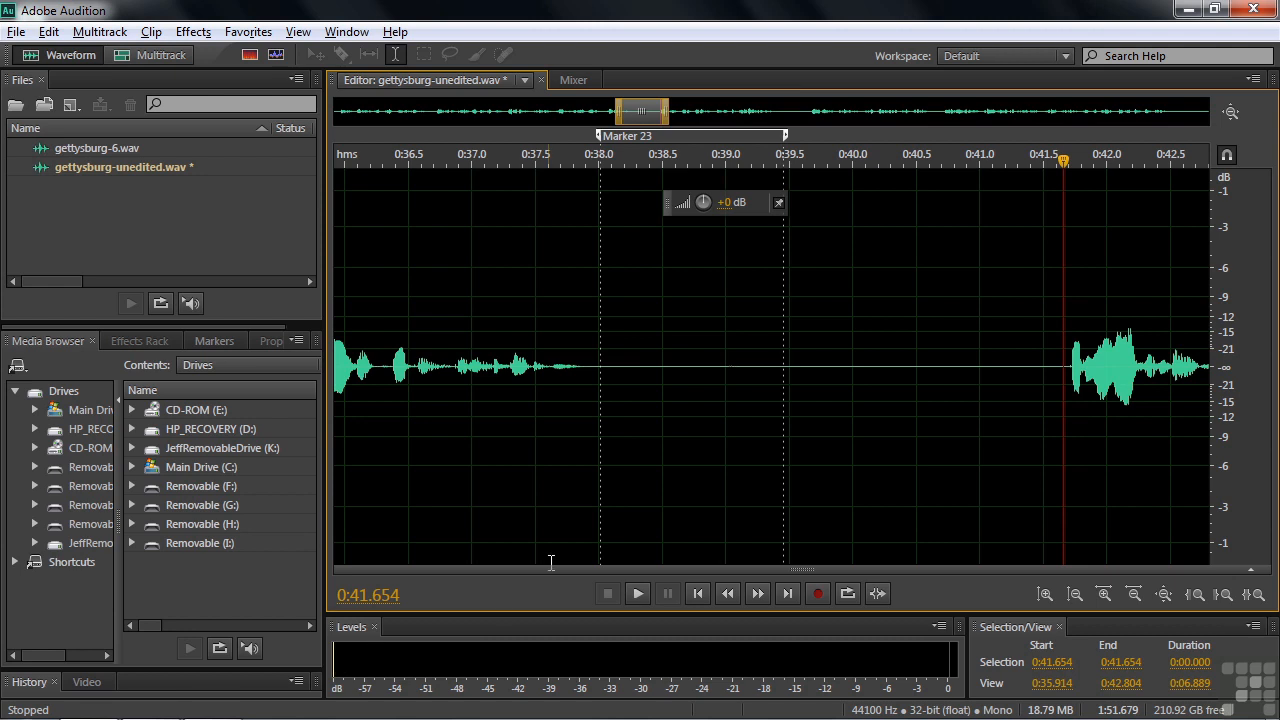
pyautogui.press('m')
pyautogui.moveTo(785, 365); pyautogui.dragTo(1063, 375)
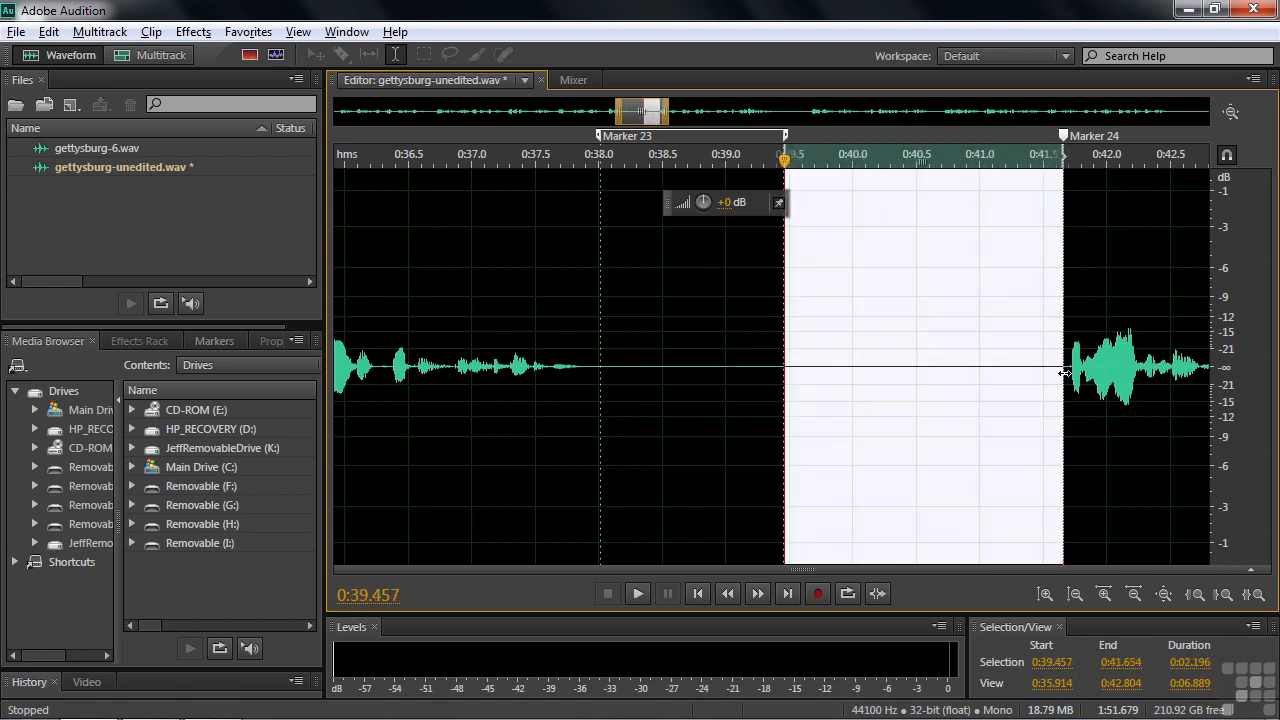
pyautogui.press('Delete')
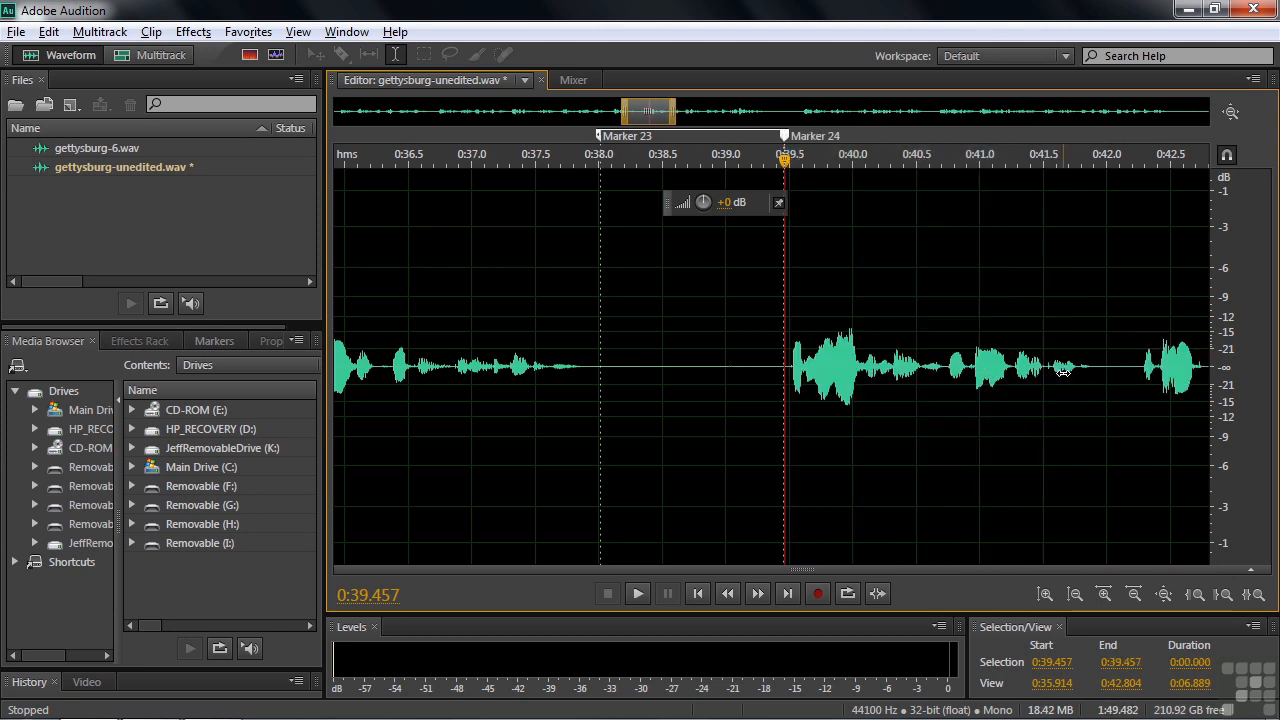
# Check the shortened pause's duration by selecting 0:38.012 to 0:39.457, and bring the next long pause into view.
pyautogui.moveTo(600, 357); pyautogui.dragTo(782, 373)
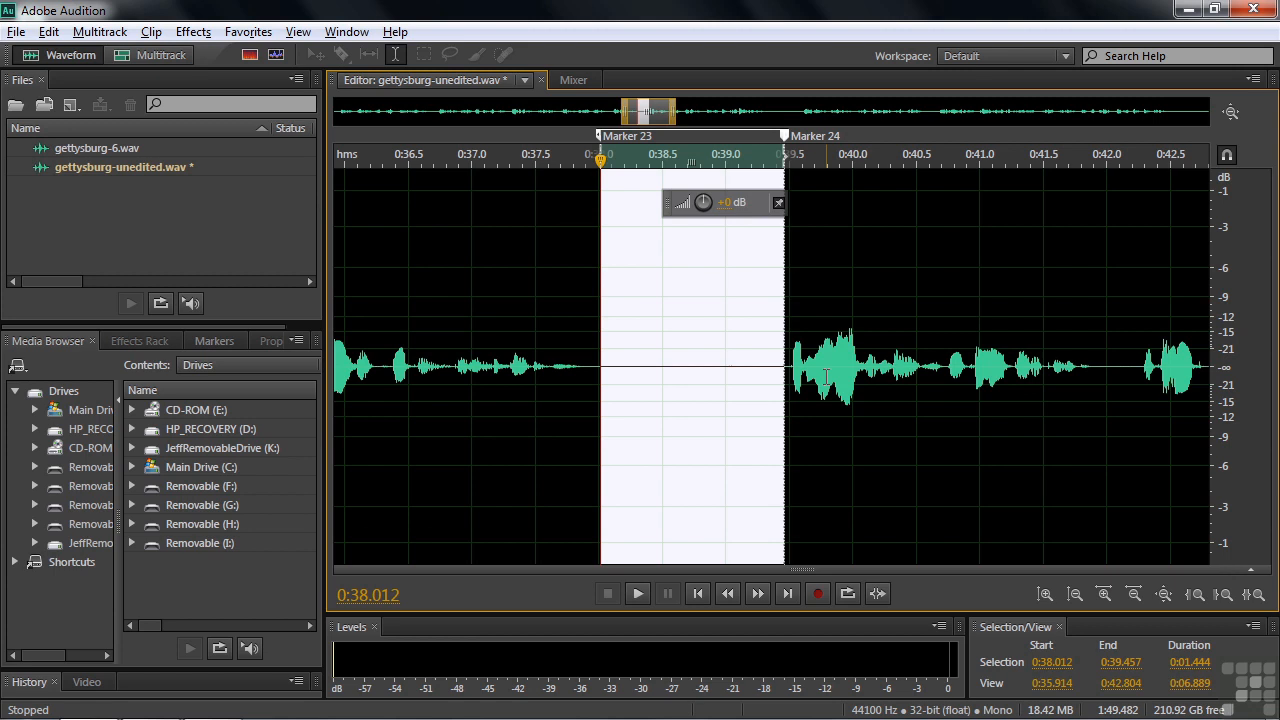
pyautogui.doubleClick(651, 113)
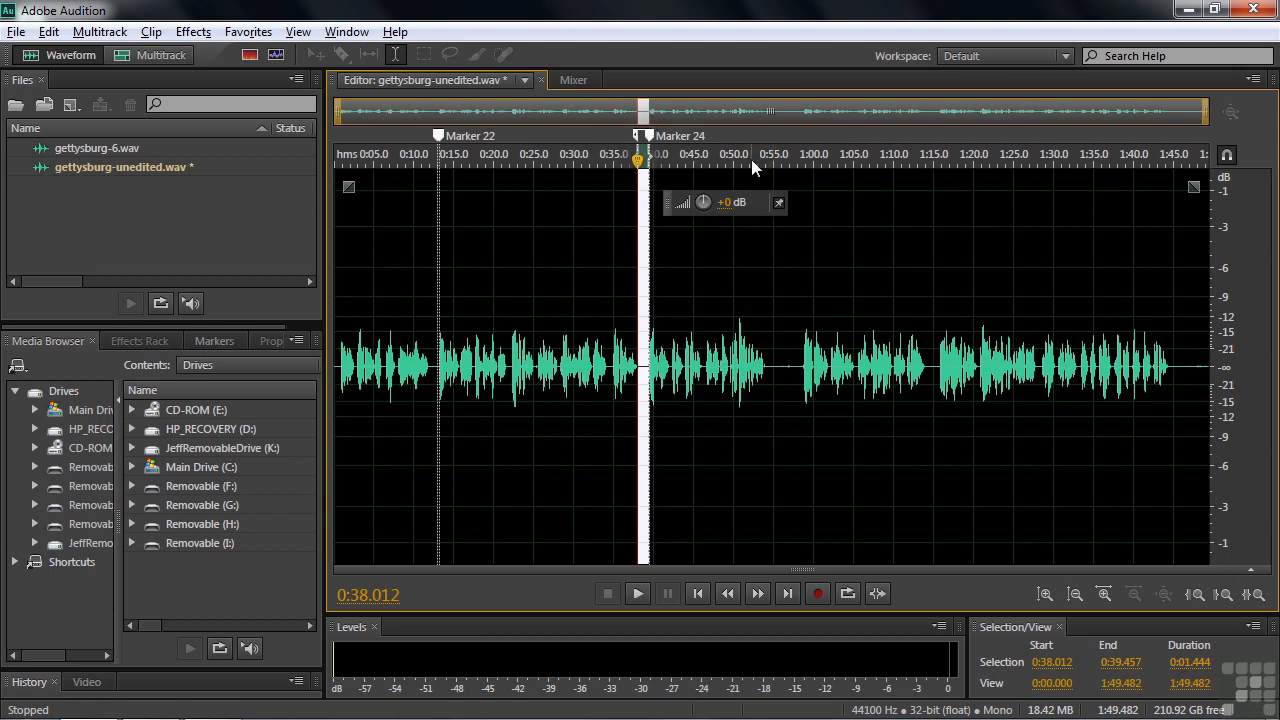
pyautogui.moveTo(752, 159); pyautogui.dragTo(834, 185)
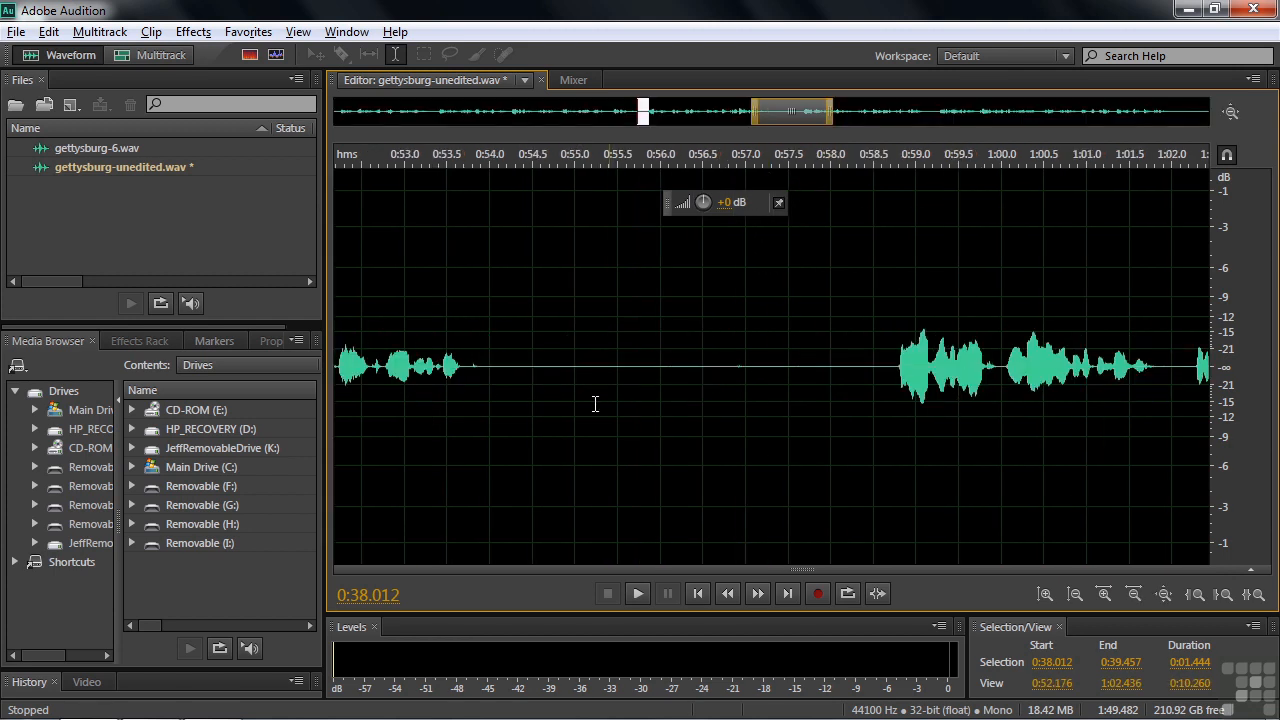
# Play the narration into the next long pause, stopping at 0:54.125, and add a range marker from 0:54.122 to 0:55.500.
pyautogui.click(384, 360)
pyautogui.press('space')
pyautogui.press('space')
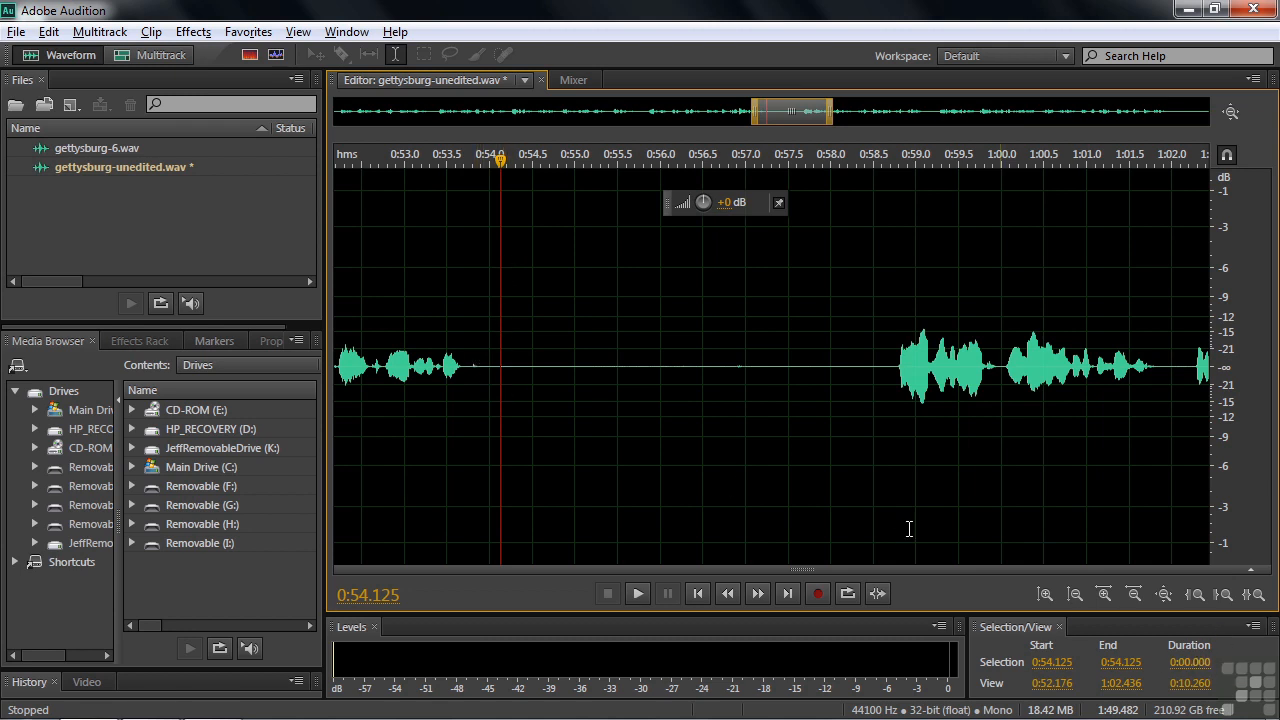
pyautogui.moveTo(501, 365); pyautogui.dragTo(617, 354)
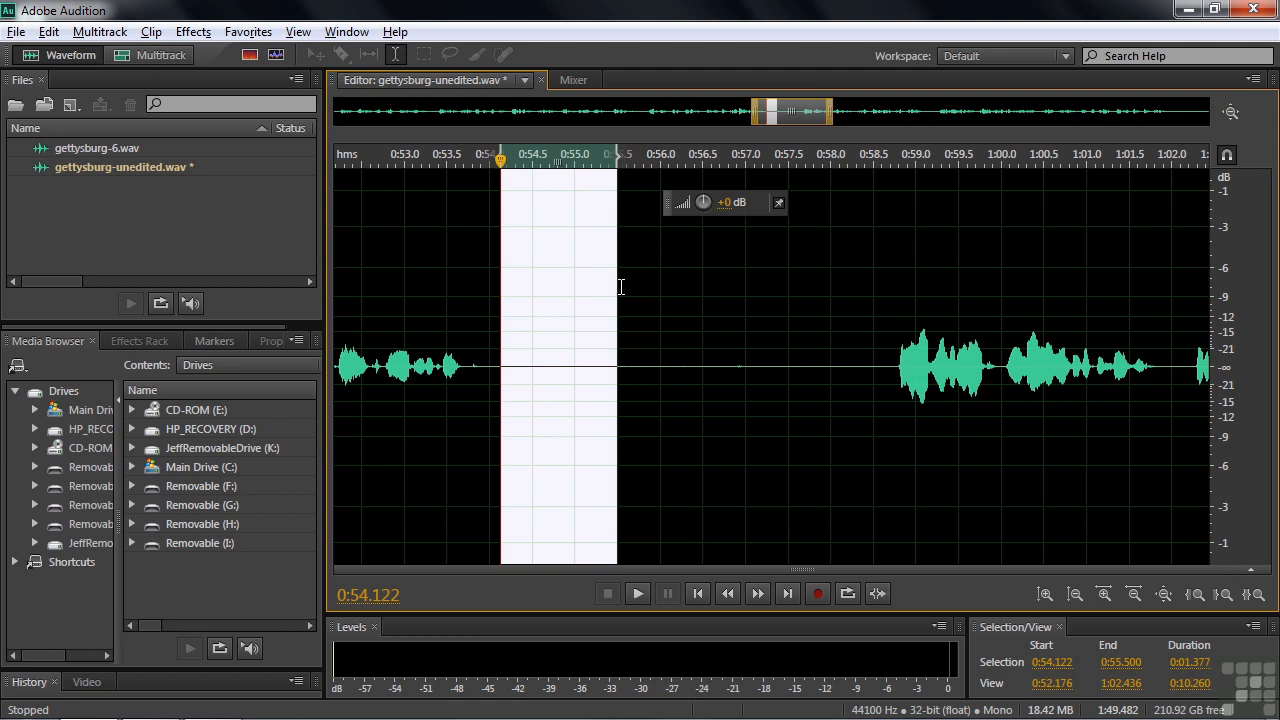
pyautogui.press('m')
pyautogui.click(620, 308)
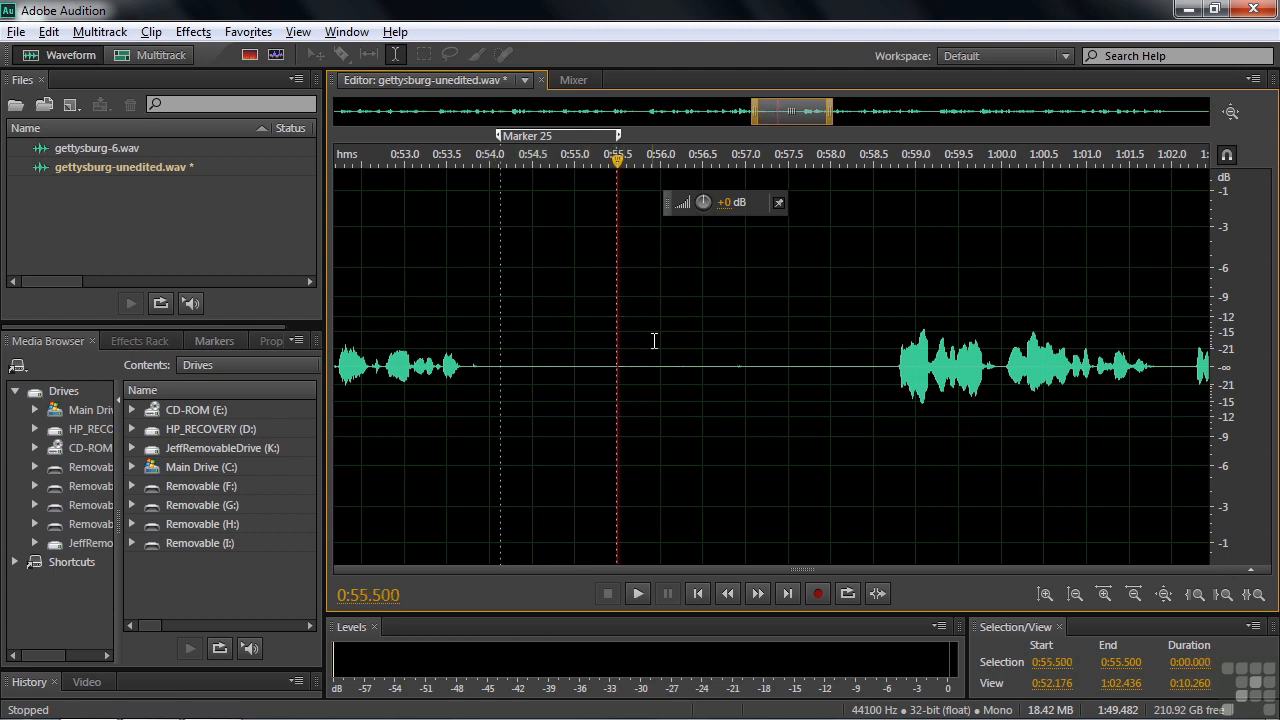
# Add a marker at 0:58.742 just before the speech resumes and delete the silence from 0:55.500 to that marker.
pyautogui.click(897, 165)
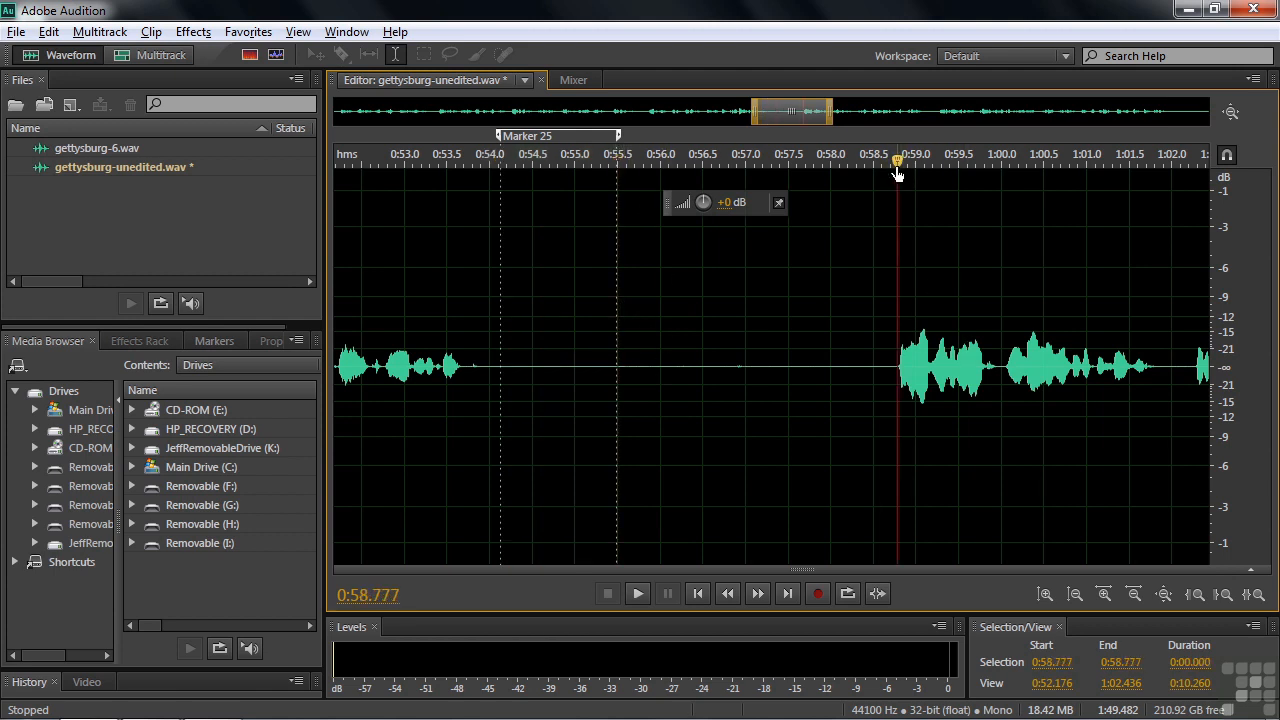
pyautogui.moveTo(897, 166); pyautogui.dragTo(894, 168)
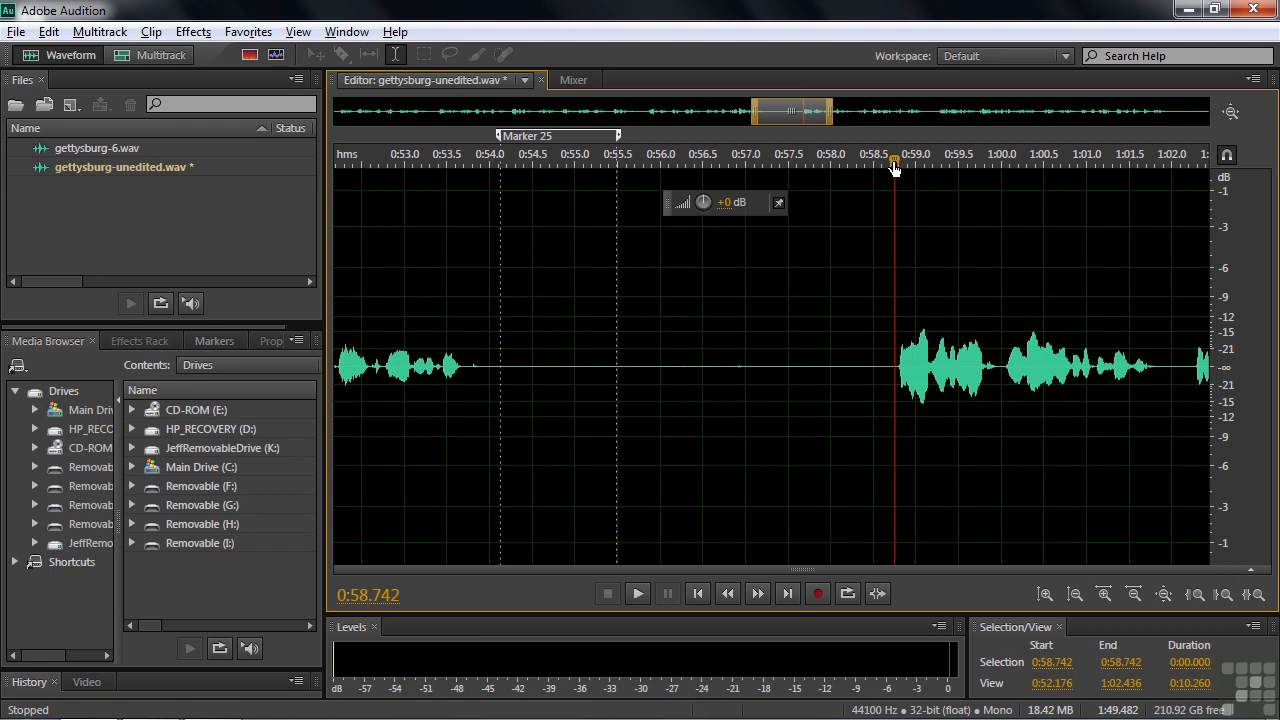
pyautogui.press('m')
pyautogui.moveTo(617, 371)
pyautogui.mouseDown()
pyautogui.moveTo(906, 352)
pyautogui.moveTo(894, 349)
pyautogui.mouseUp()
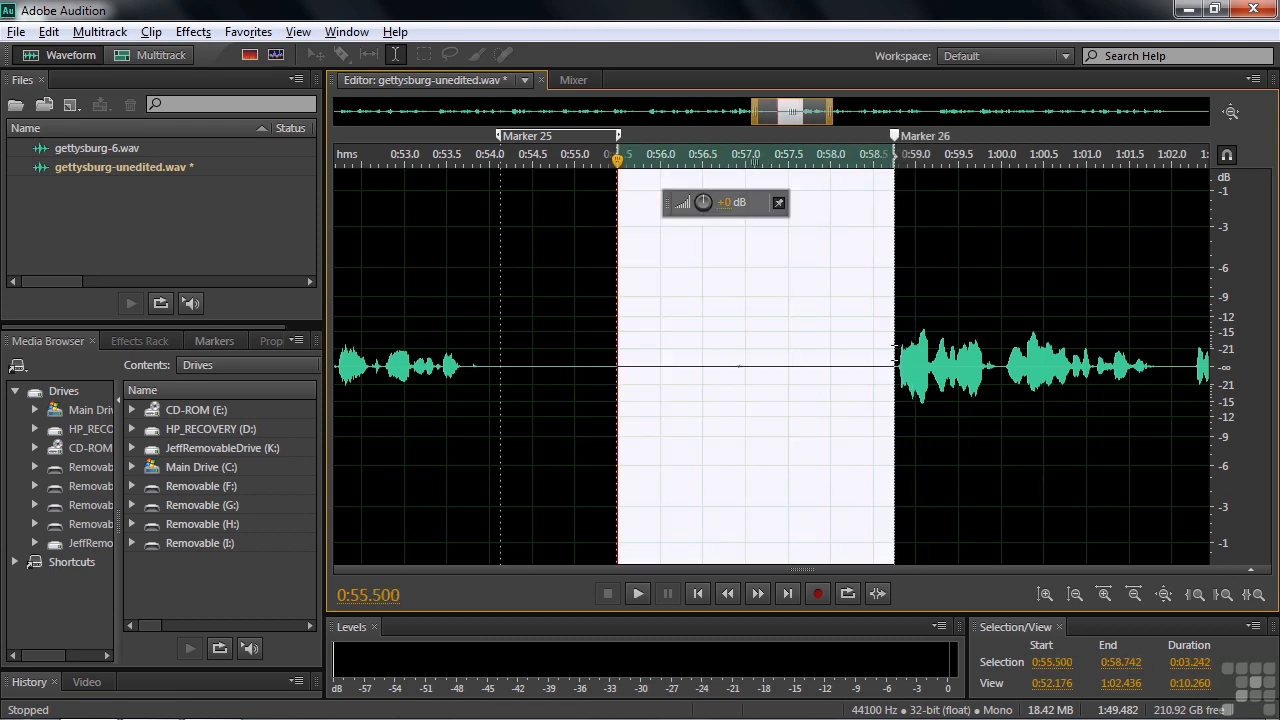
pyautogui.press('Delete')
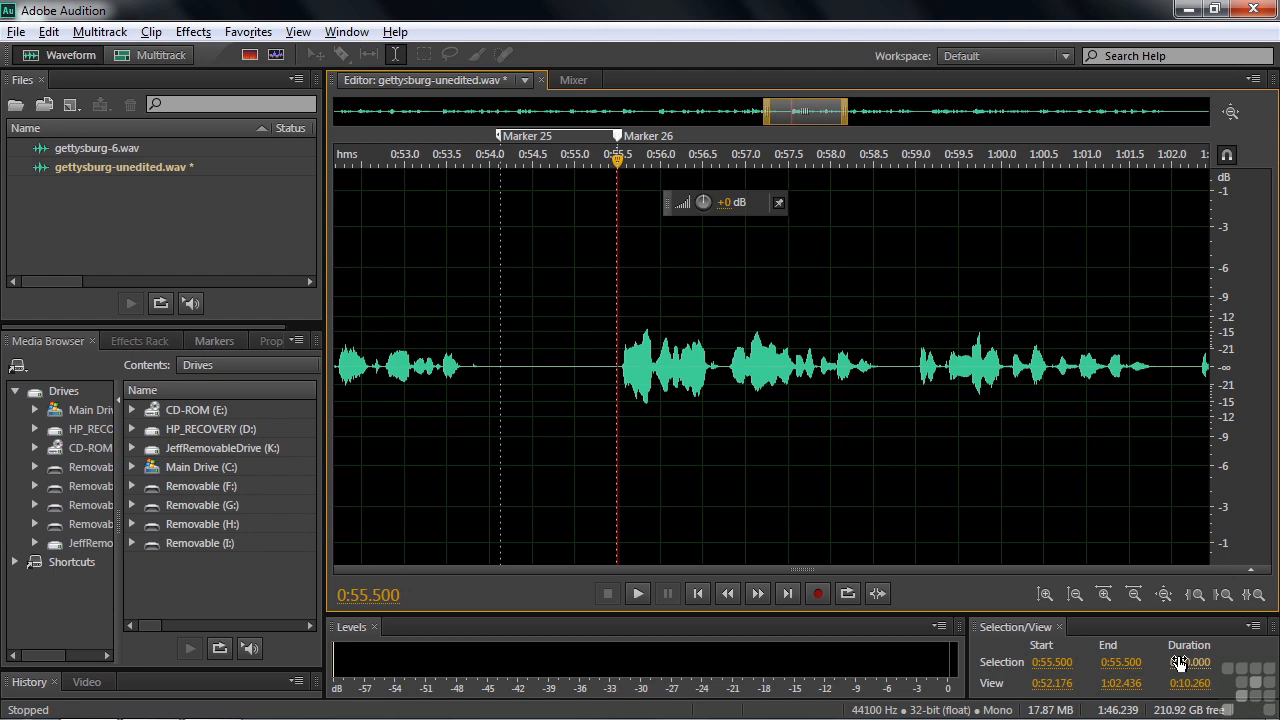
# Audition the end of the narration from 1:39.345 and again from 1:38.078, stopping playback at 1:42.290.
pyautogui.press('End')
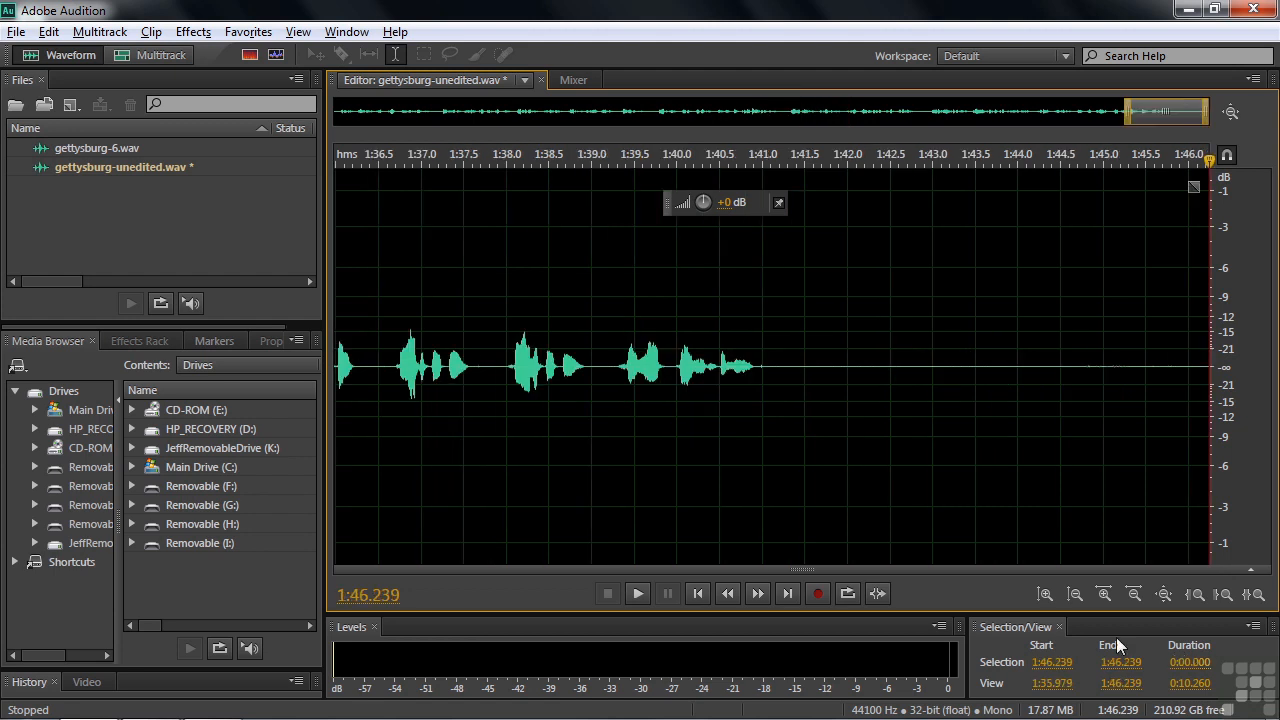
pyautogui.click(621, 367)
pyautogui.press('space')
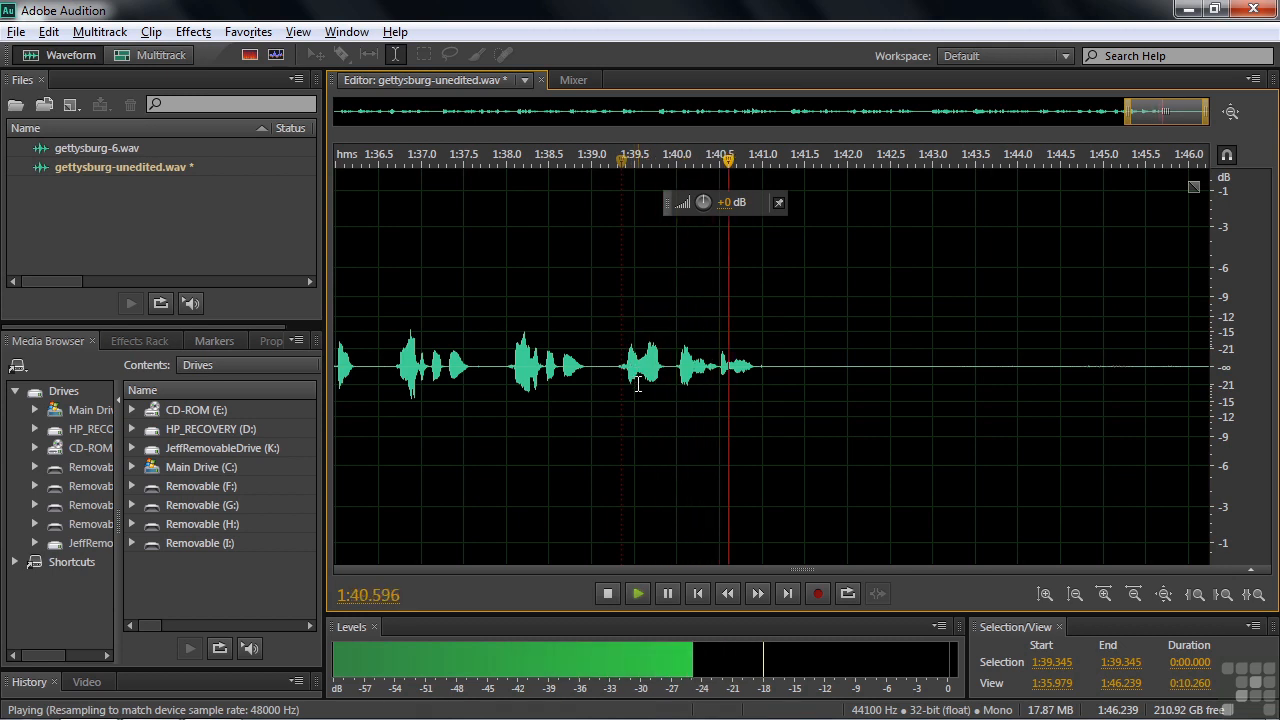
pyautogui.press('space')
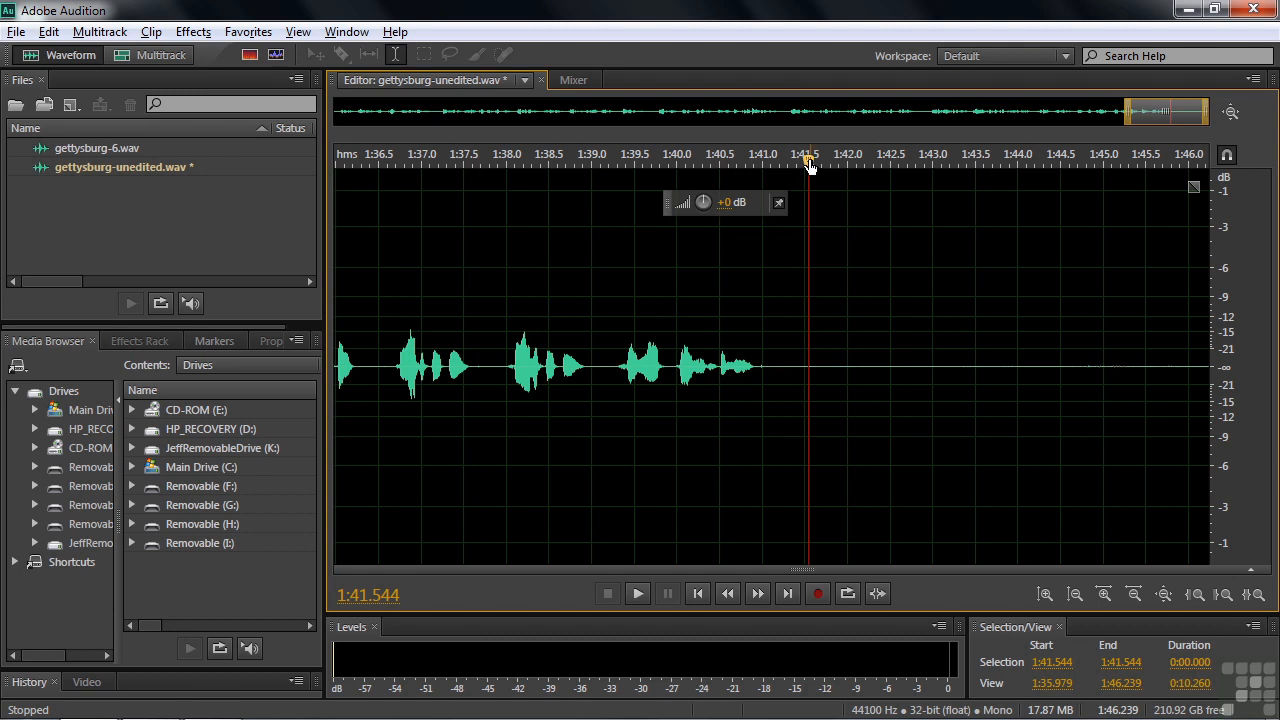
pyautogui.moveTo(808, 165); pyautogui.dragTo(512, 163)
pyautogui.press('space')
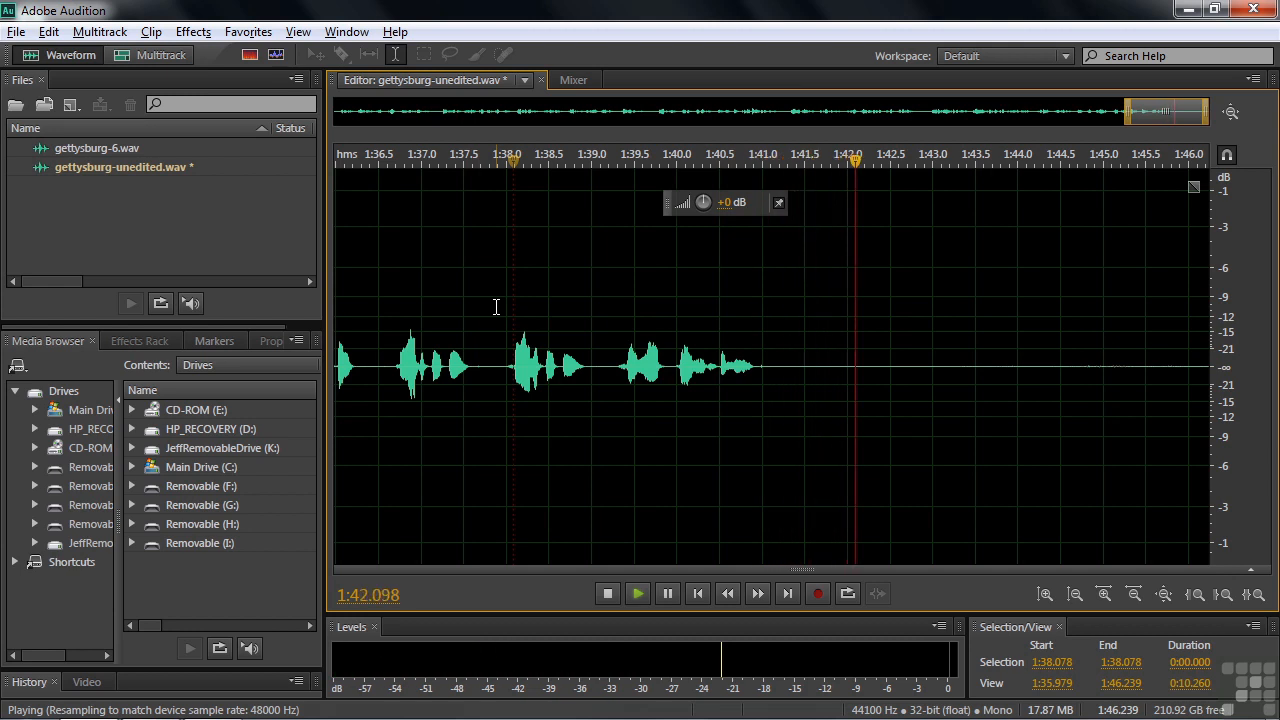
pyautogui.press('space')
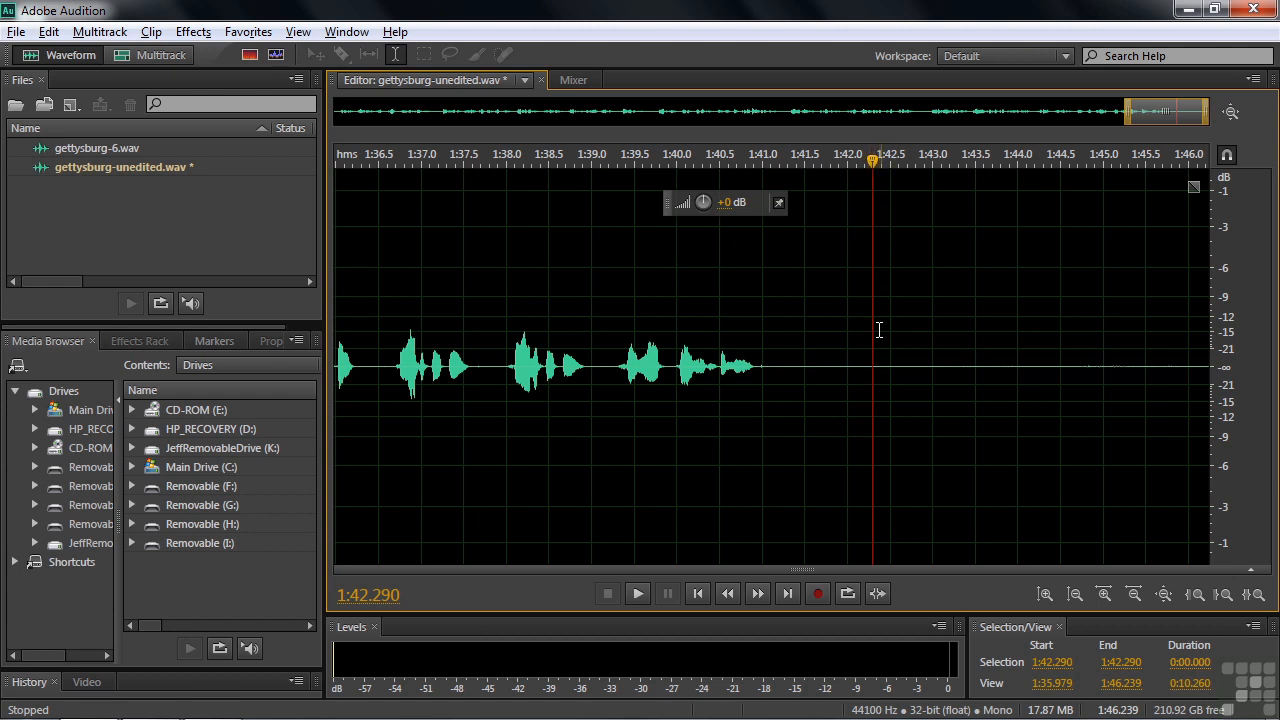
# Add a marker at 1:42.290, delete the trailing silence from there to the file's end, and show the whole waveform.
pyautogui.press('m')
pyautogui.moveTo(873, 161); pyautogui.dragTo(942, 170)
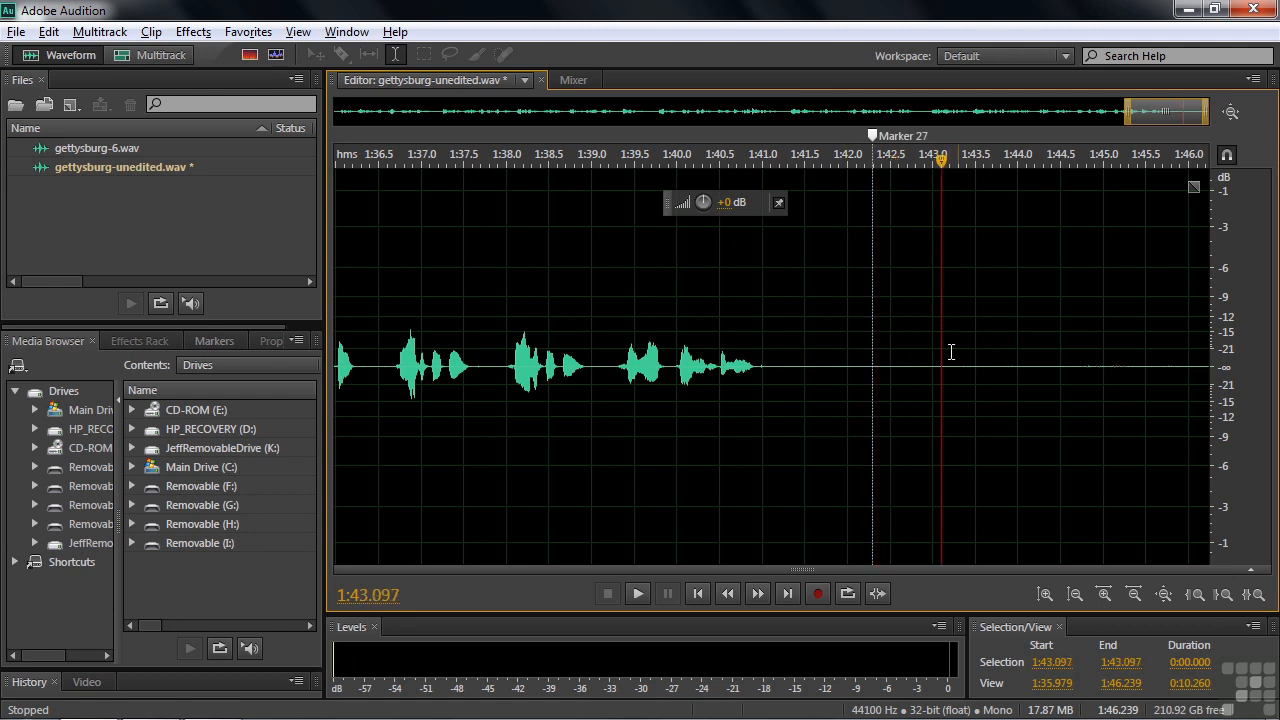
pyautogui.moveTo(878, 368); pyautogui.dragTo(1220, 362)
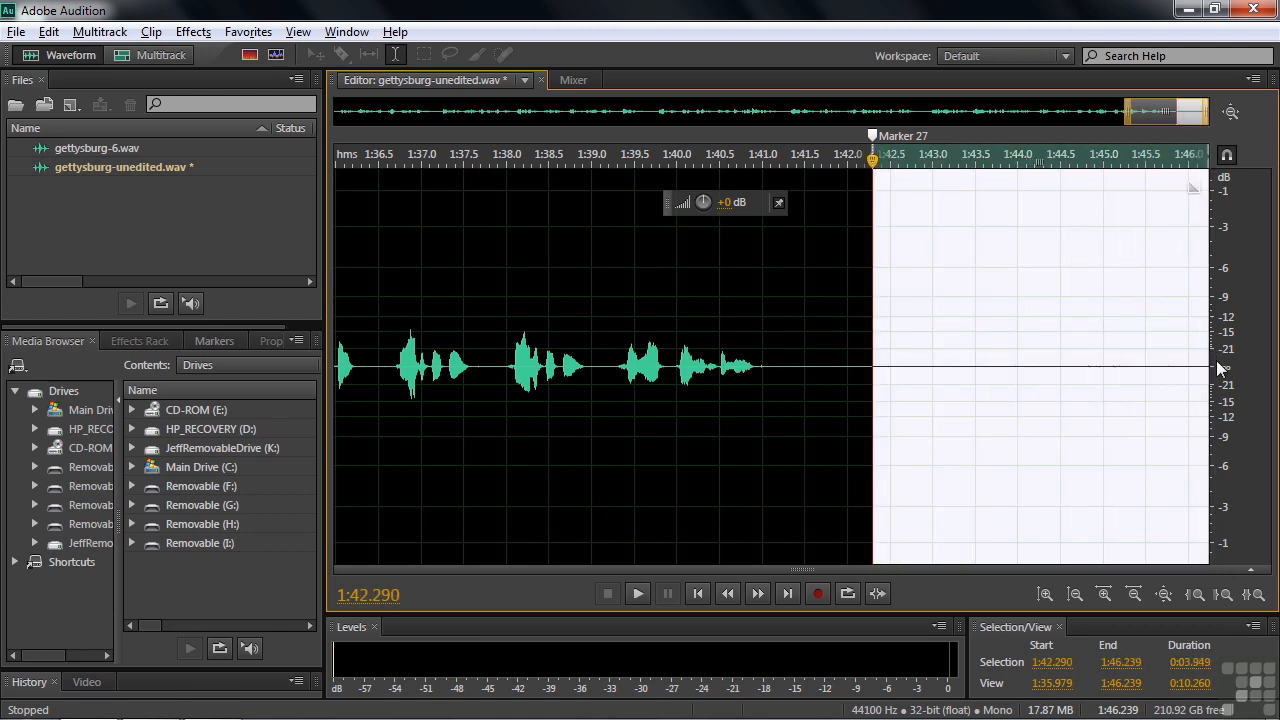
pyautogui.press('Delete')
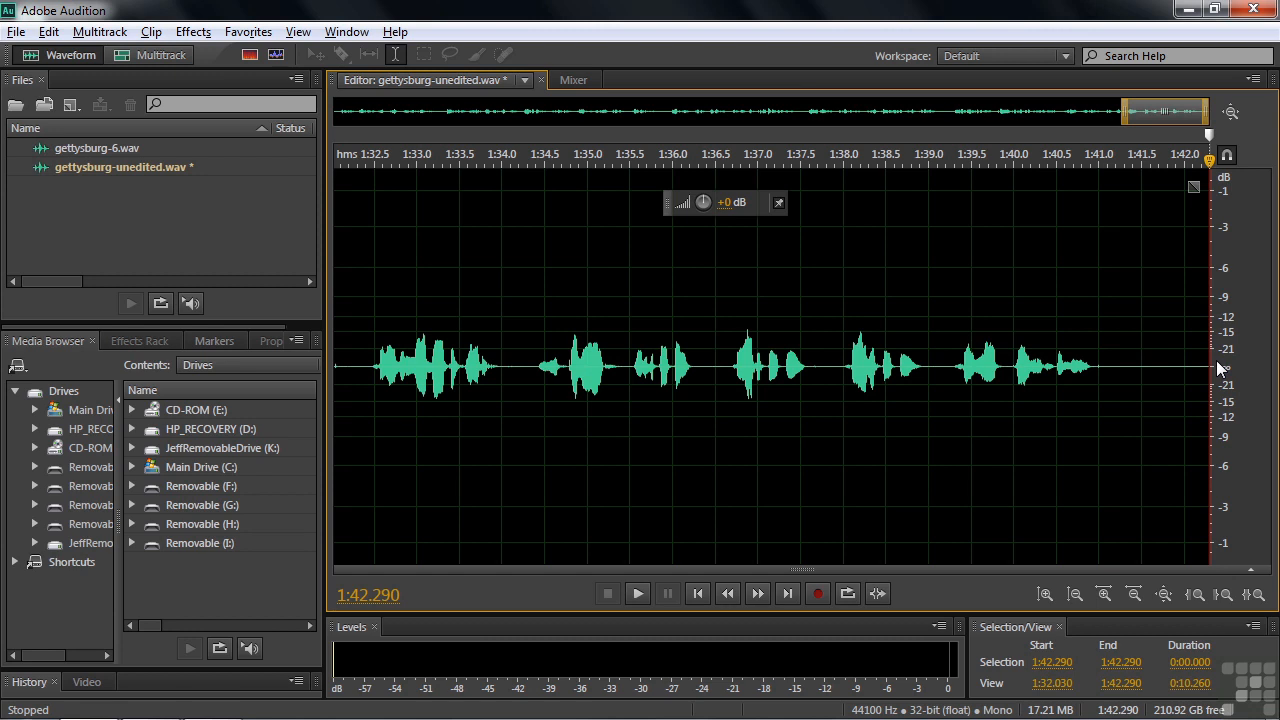
pyautogui.press('\\')
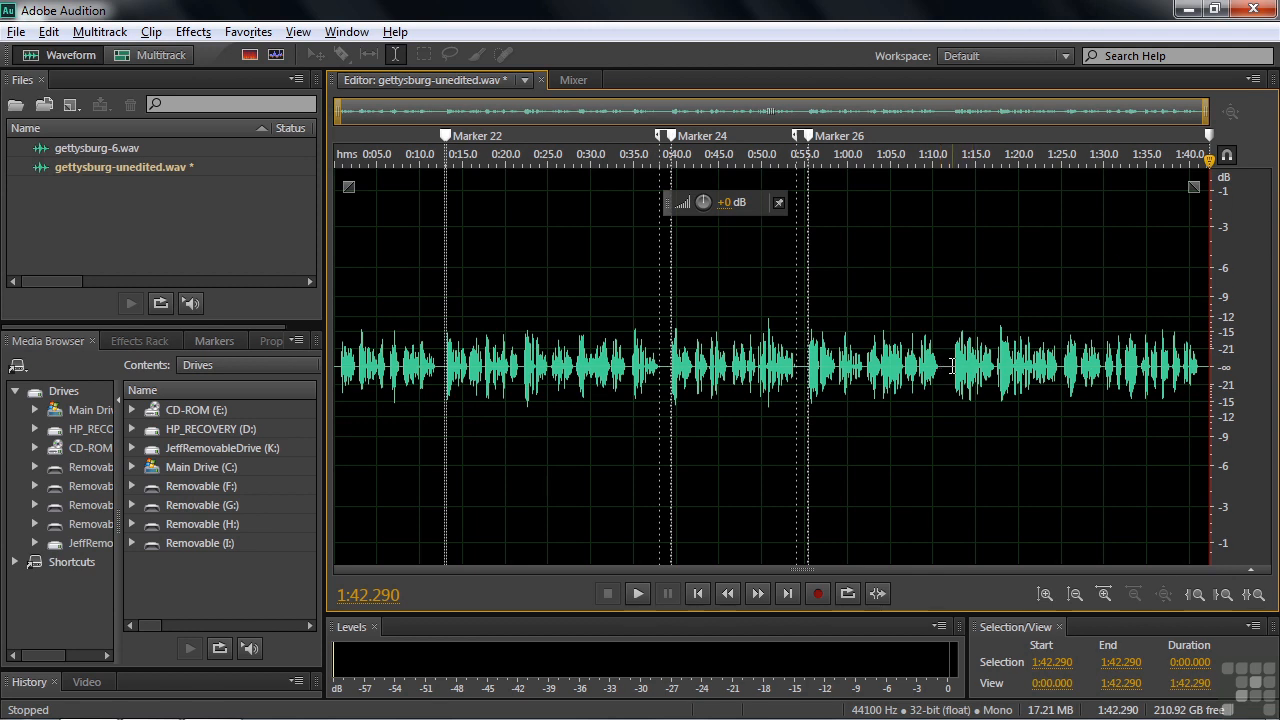
# Open gettysburg-6.wav and select its silent lead-in up to 0:03.247, then its trailing silence from 0:19.306 to the end.
pyautogui.doubleClick(58, 150)
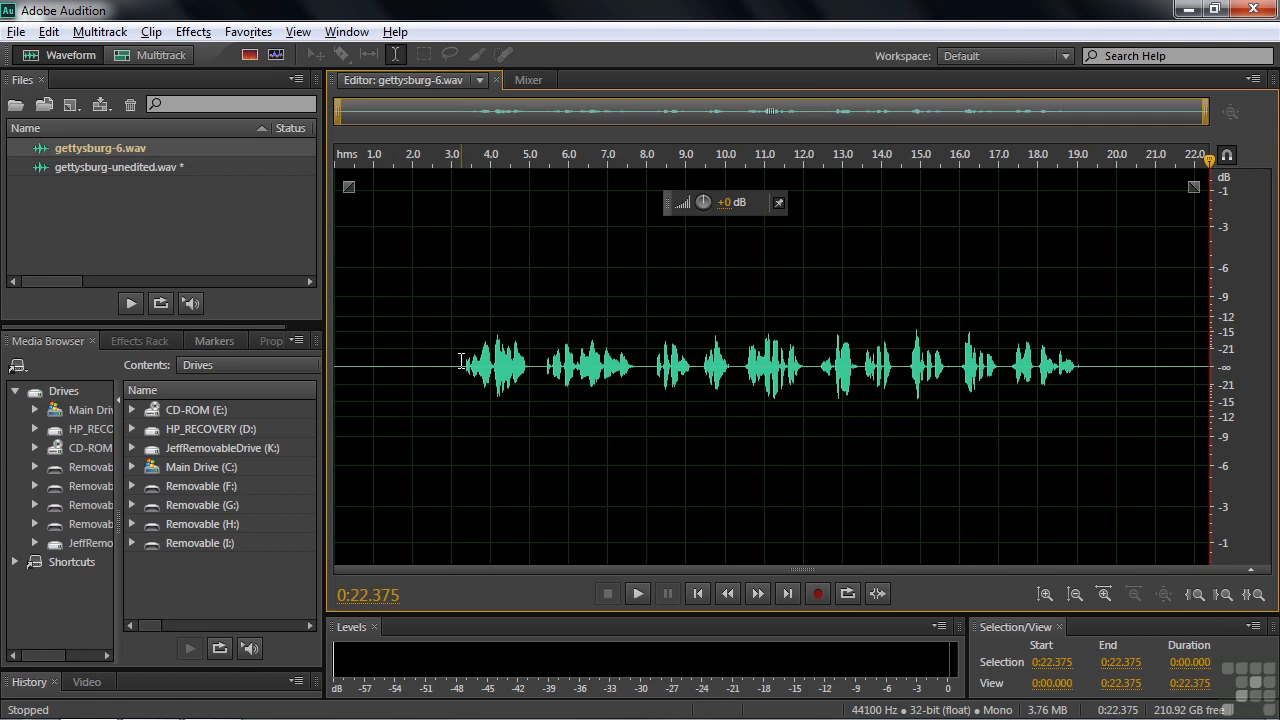
pyautogui.moveTo(461, 364); pyautogui.dragTo(327, 368)
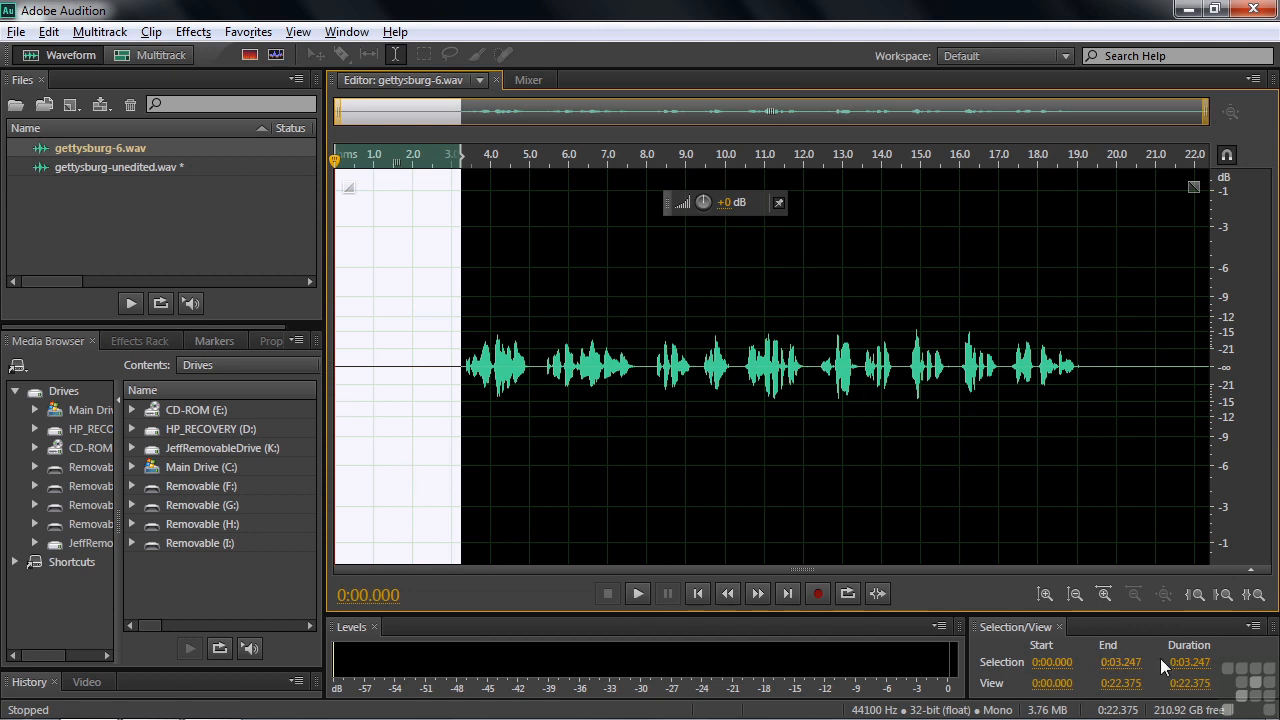
pyautogui.click(1089, 370)
pyautogui.moveTo(1089, 370); pyautogui.dragTo(1244, 375)
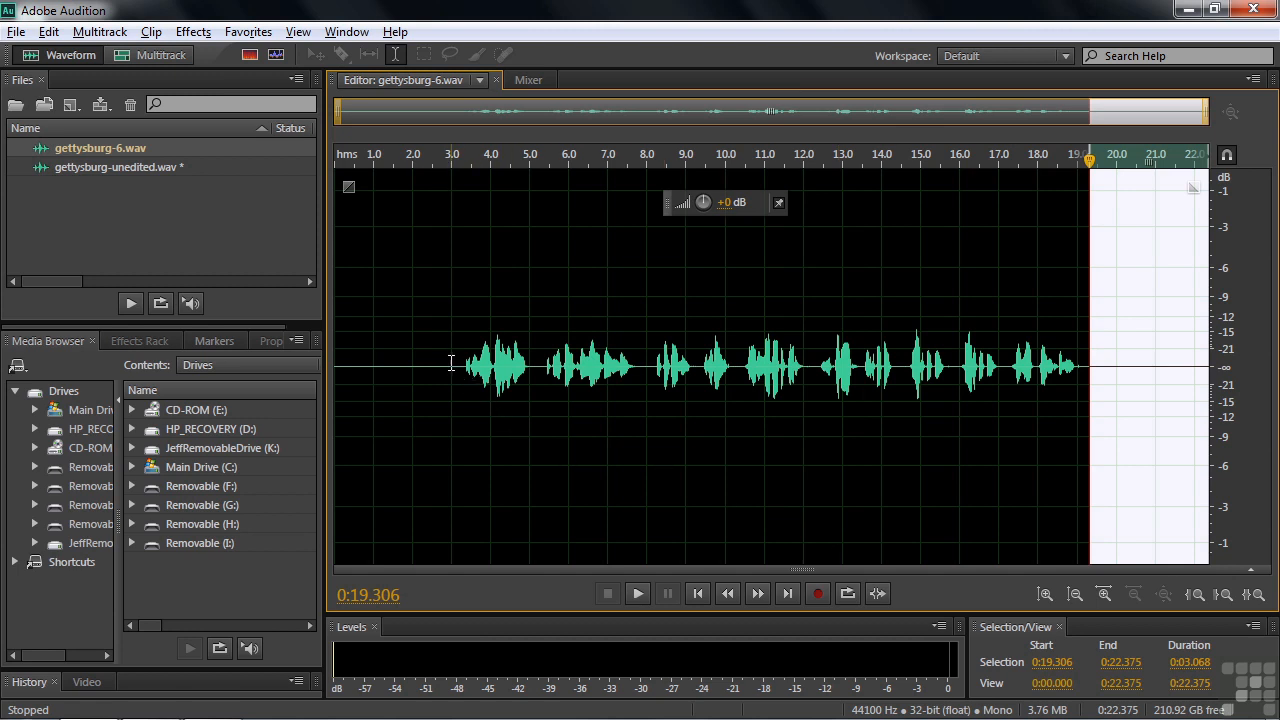
# Select the speech from 0:03.000 to 0:19.485 and crop the file to that selection.
pyautogui.moveTo(451, 363); pyautogui.dragTo(1097, 367)
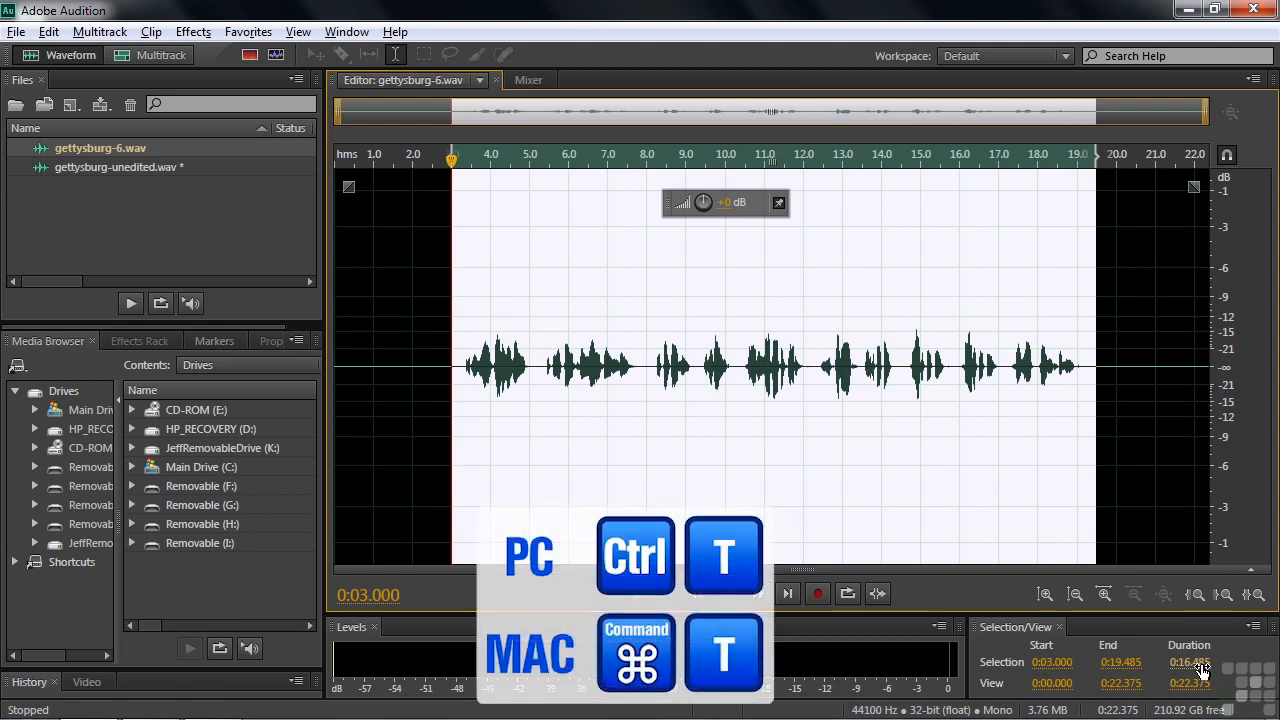
pyautogui.click(48, 34)
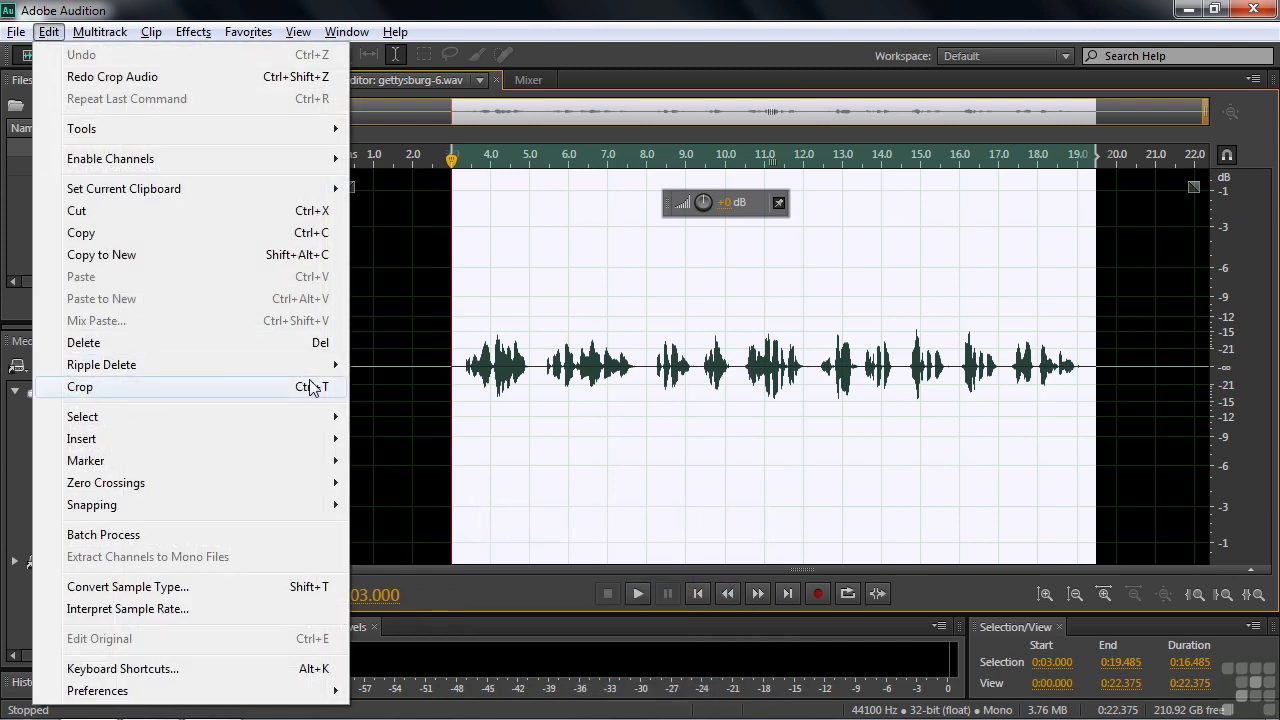
pyautogui.click(226, 387)
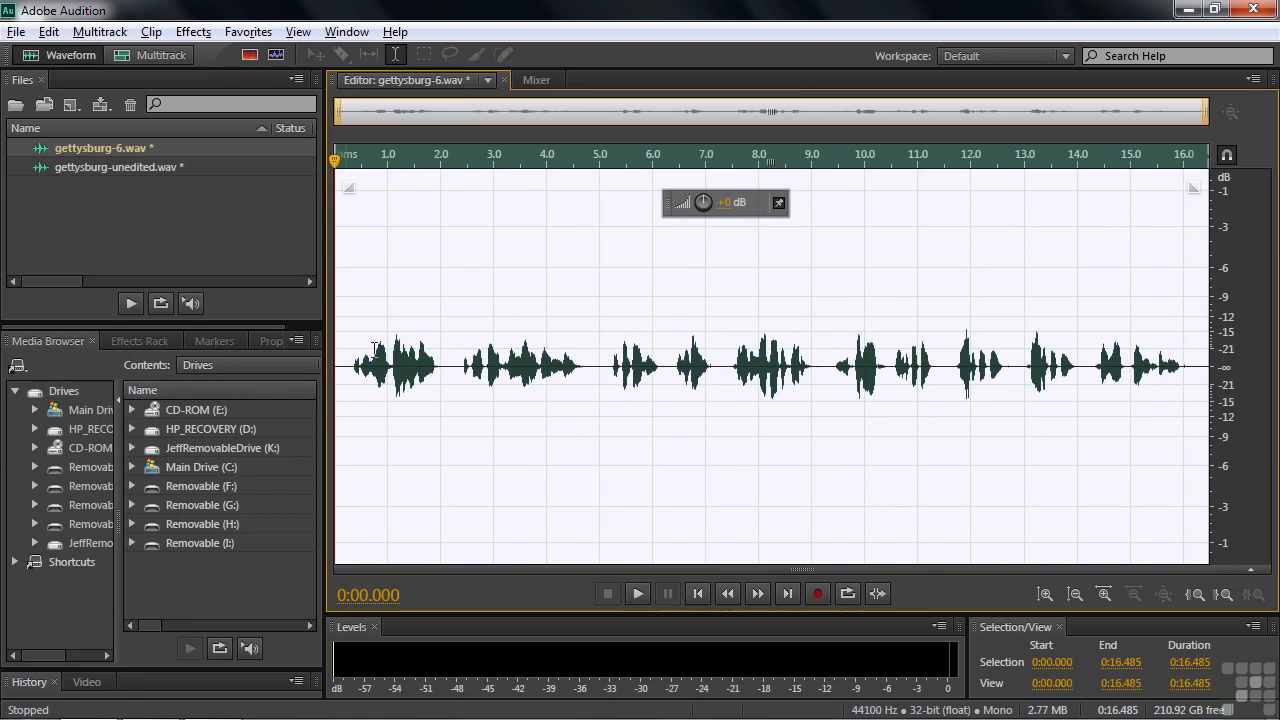